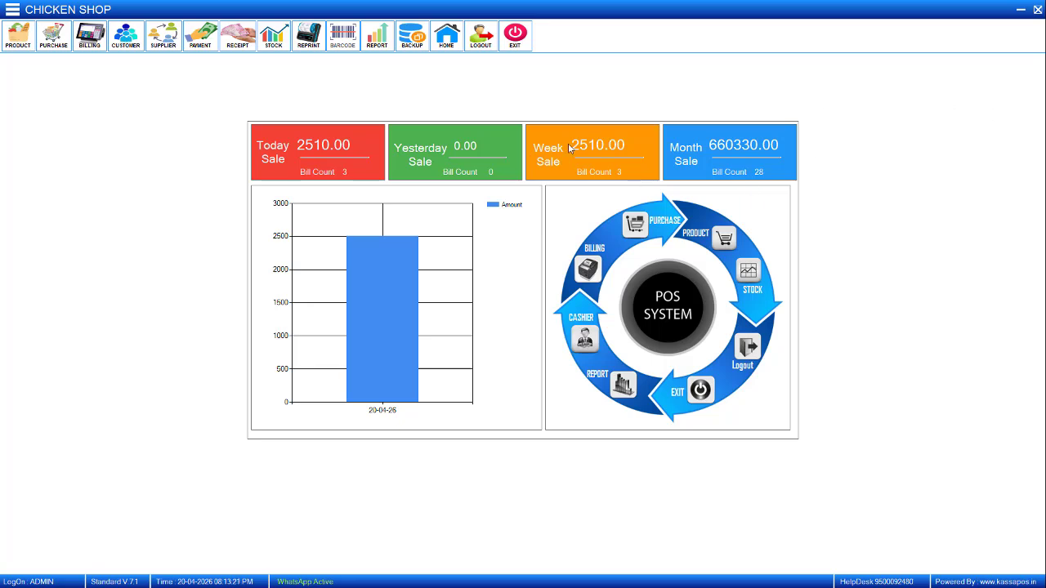
# Open the Customer Master and add a new customer named PRIYA PROTEINS.
pyautogui.click(124, 37)
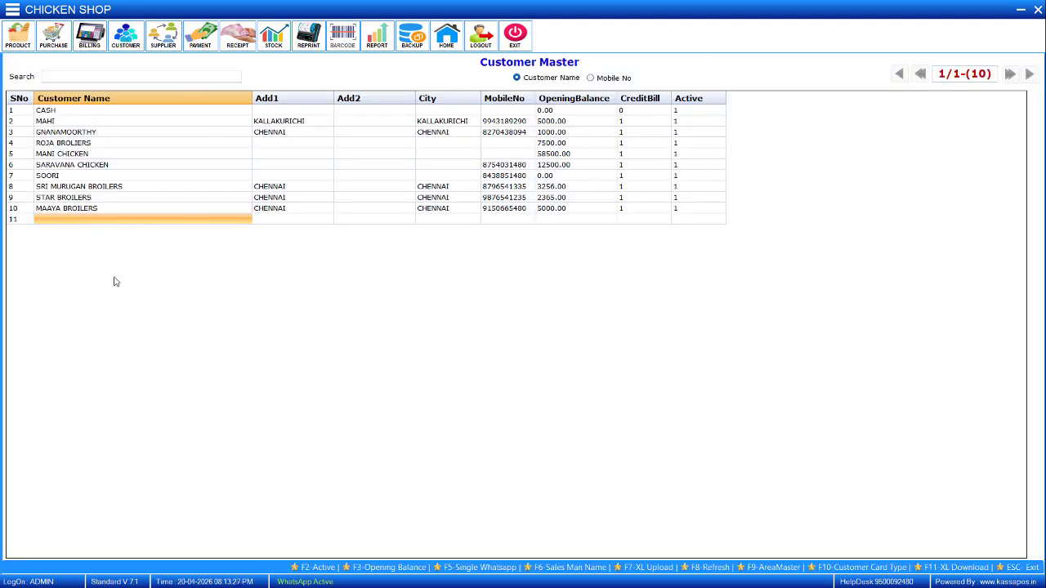
pyautogui.write('PRIYA PROTEINS')
pyautogui.press('Return')
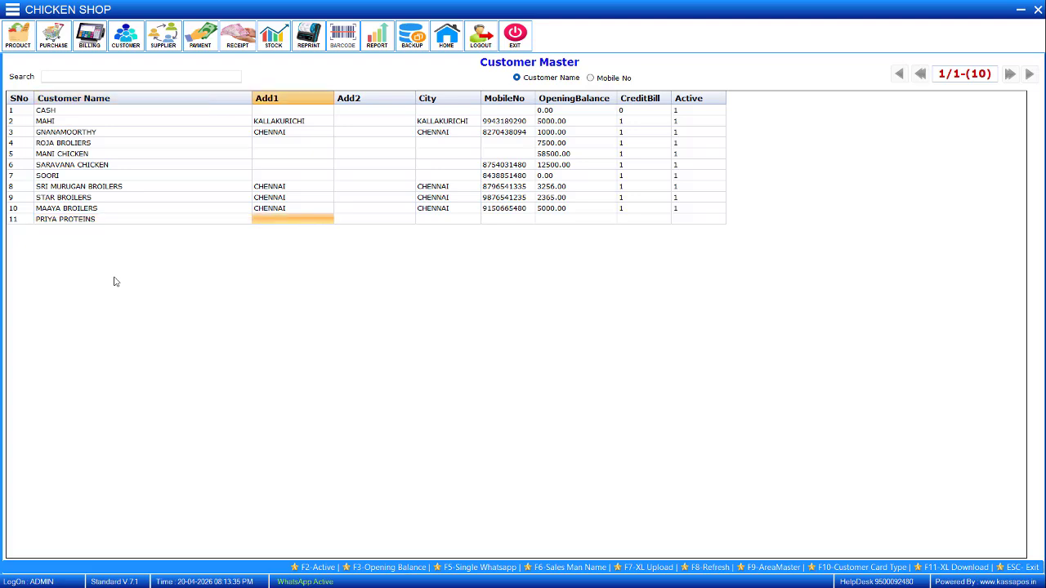
# Enter the mobile number for PRIYA PROTEINS, leaving both address lines and the city blank.
pyautogui.press('Return')
pyautogui.press('Return')
pyautogui.press('Return')
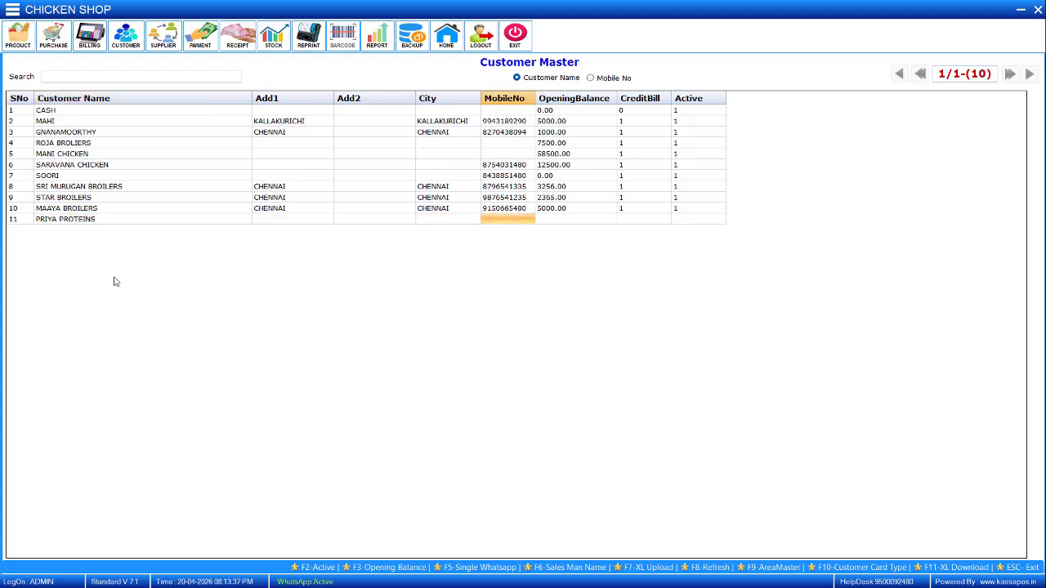
# Change the mobile number of SARAVANA CHICKEN so it differs from the one entered for PRIYA PROTEINS.
pyautogui.press('Up')
pyautogui.press('Up')
pyautogui.press('Up')
pyautogui.press('Up')
pyautogui.press('Up')
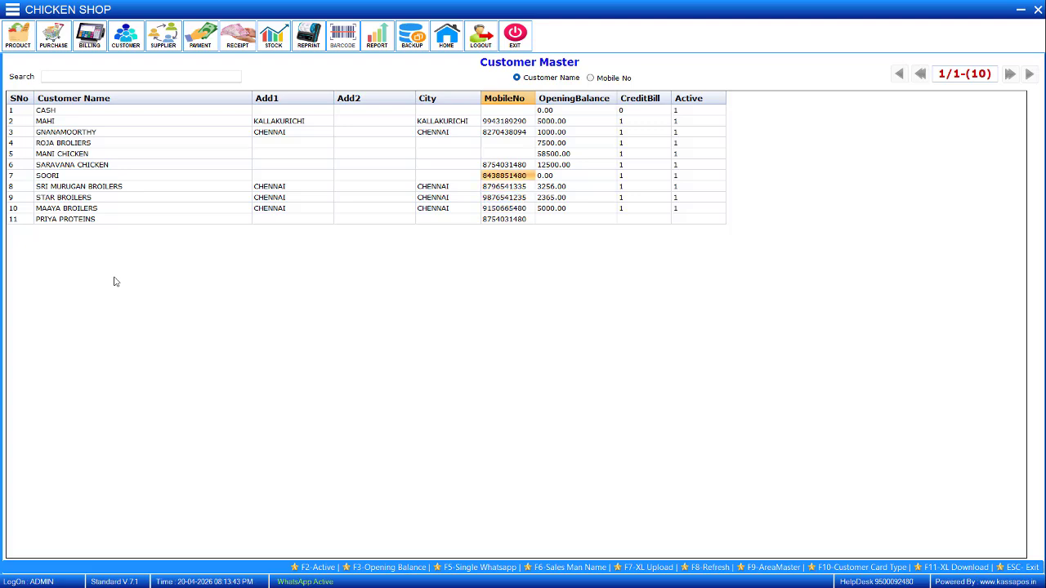
pyautogui.press('Down')
pyautogui.press('Down')
pyautogui.press('Down')
pyautogui.press('Down')
pyautogui.press('Down')
# Give PRIYA PROTEINS an opening balance of 8500 and set both CreditBill and Active to 1.
pyautogui.press('Return')
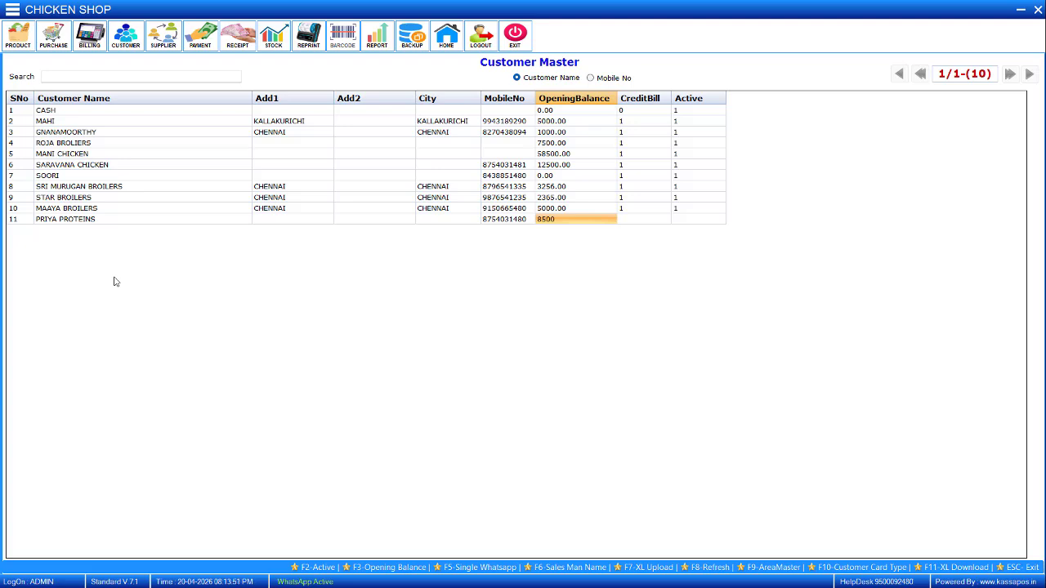
pyautogui.write('8500')
pyautogui.press('Return')
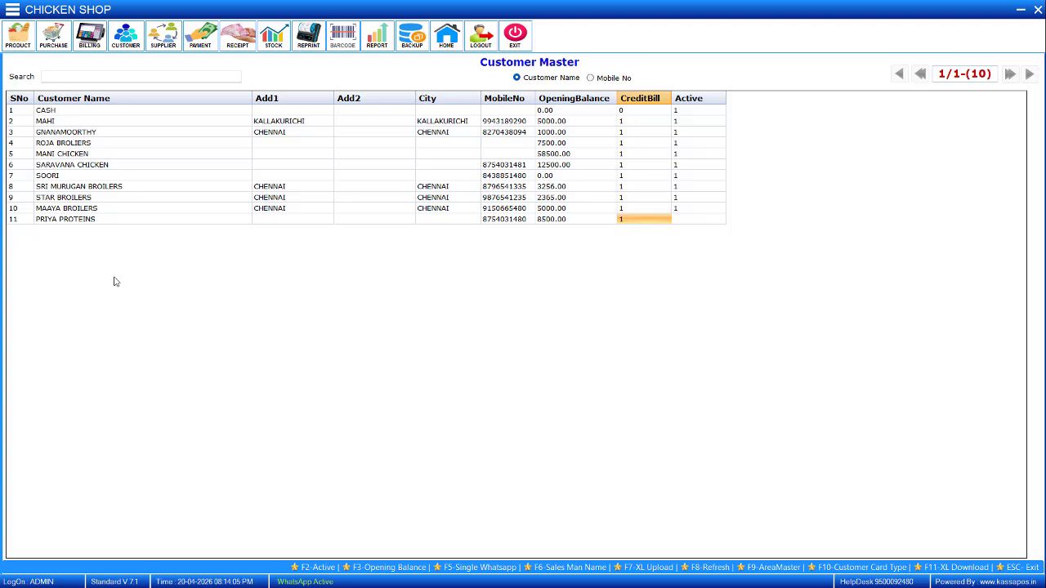
pyautogui.press('Return')
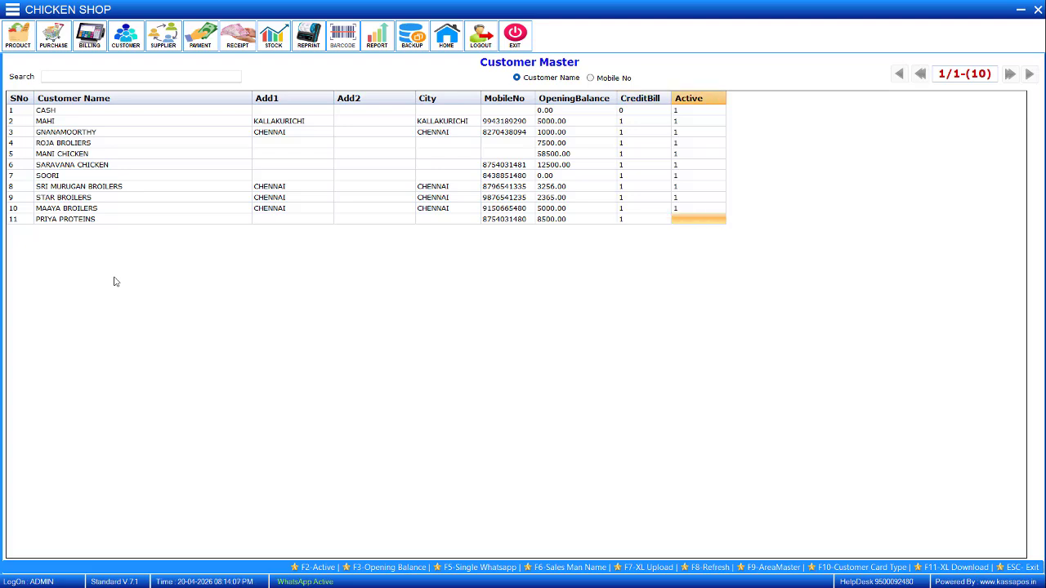
pyautogui.press('Return')
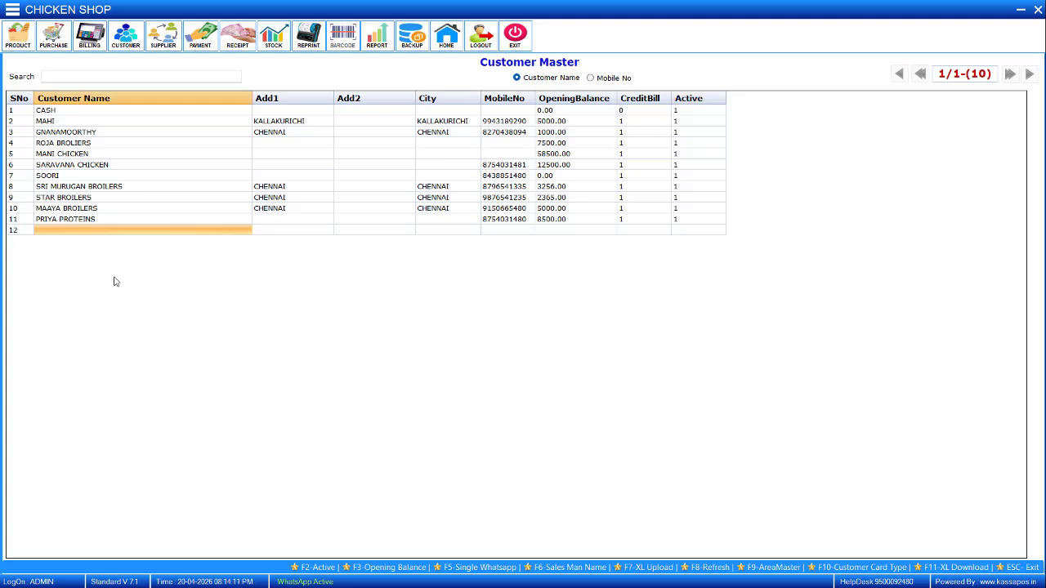
# Save the customer records and close the Customer Master.
pyautogui.press('Escape')
pyautogui.press('Return')
pyautogui.press('Return')
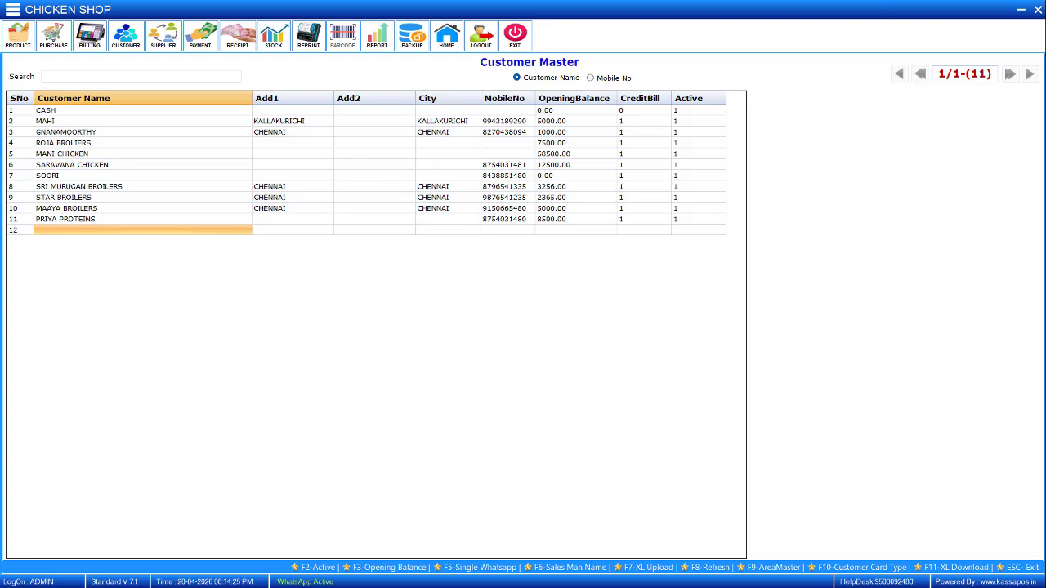
pyautogui.click(1038, 11)
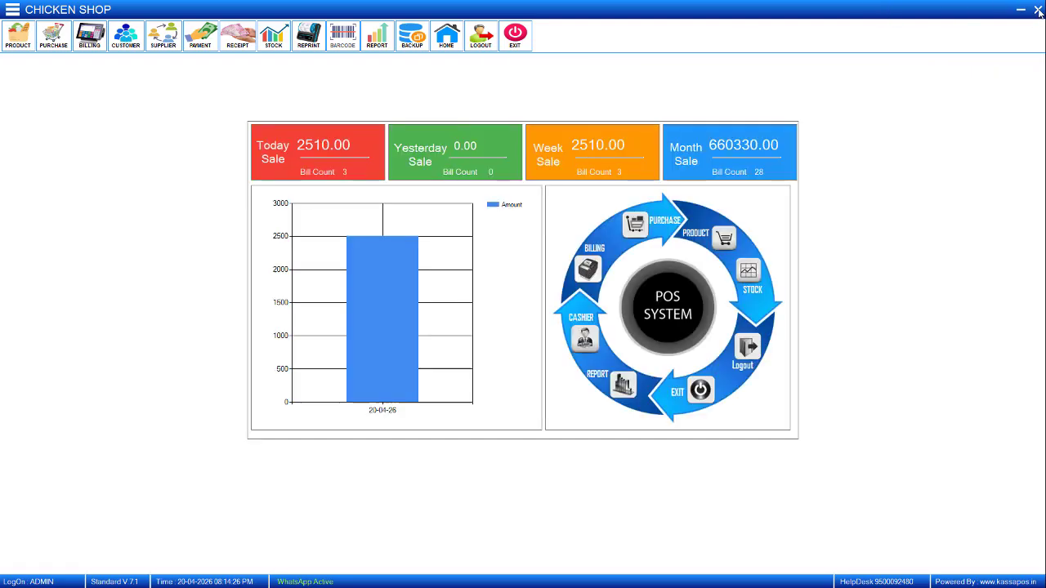
# Open the billing screen and start a bill for the customer PRIYA PROTEINS.
pyautogui.click(596, 248)
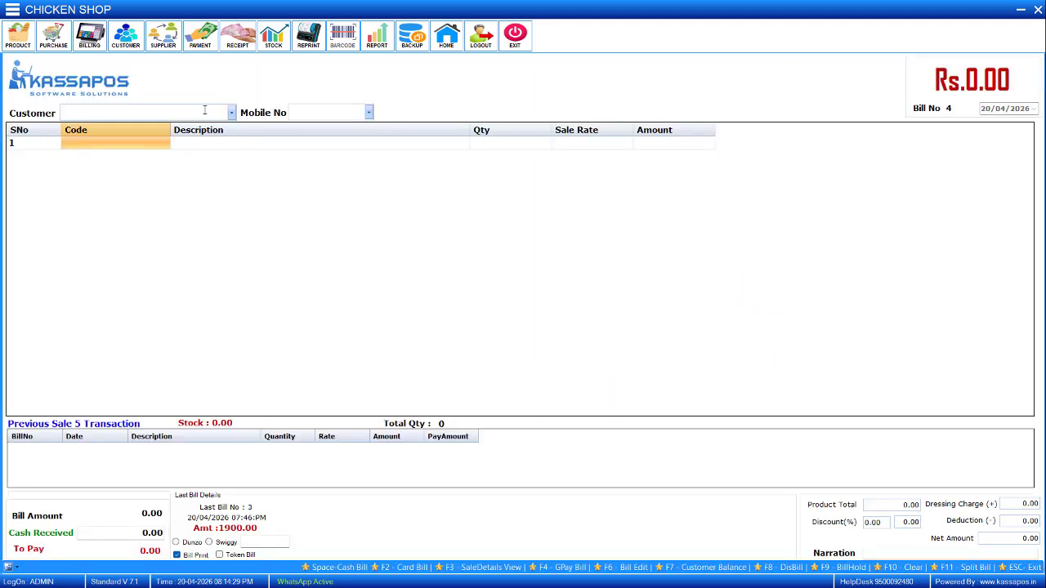
pyautogui.write('PRIYA PROTEINS')
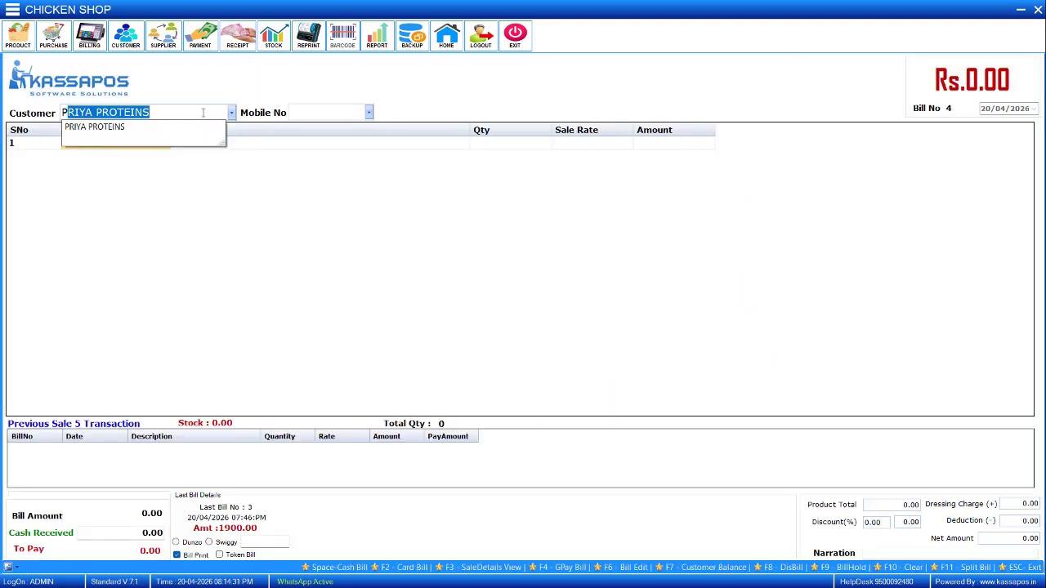
pyautogui.press('Return')
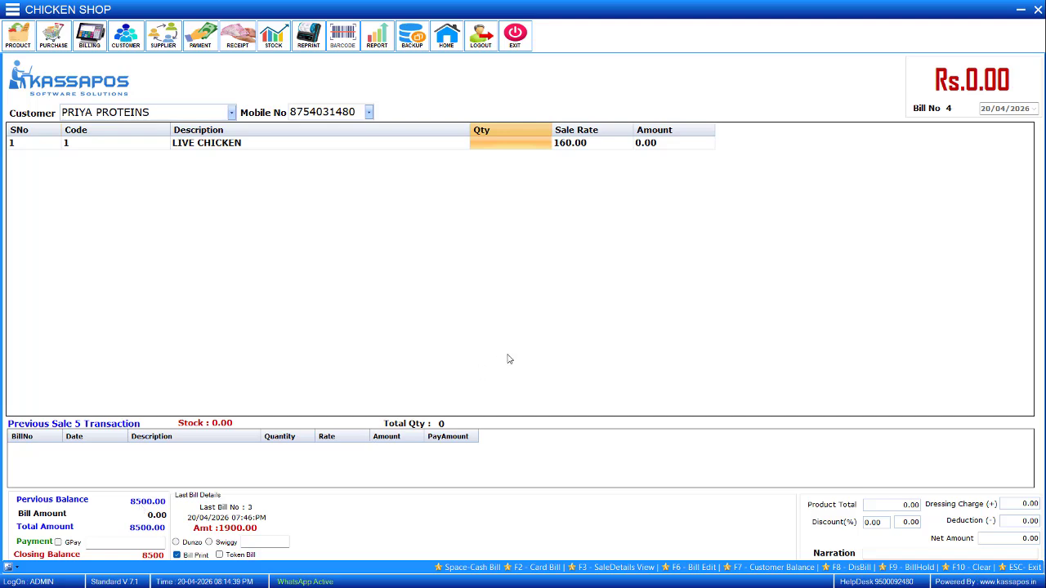
# Add LIVE CHICKEN, item code 1, to the bill with quantity 52 at the sale rate of 160.00.
pyautogui.write('52')
pyautogui.press('Return')
pyautogui.press('Return')
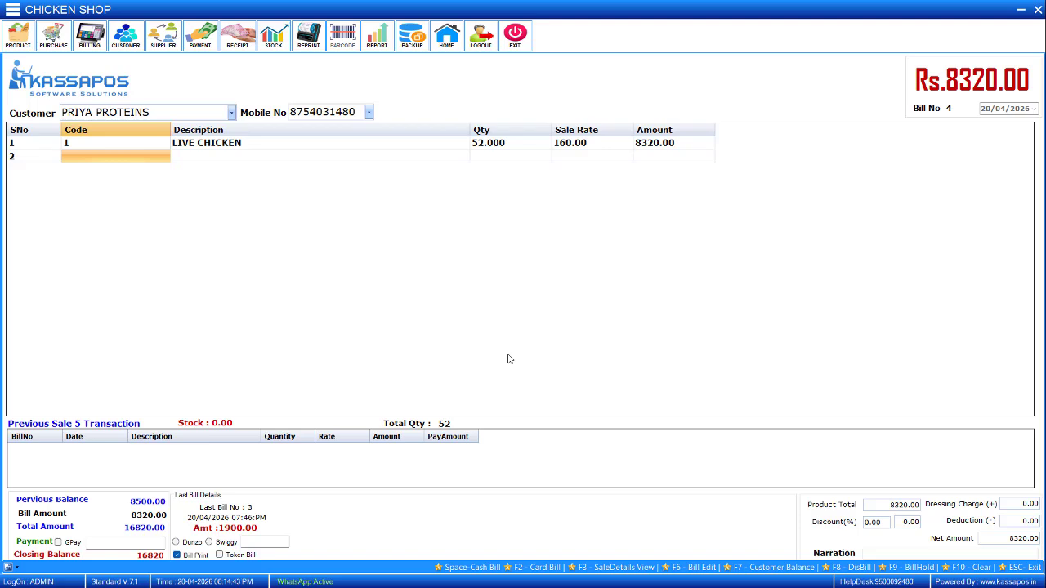
# Enter a payment of 3500 against the bill and save it without a narration.
pyautogui.press('Return')
pyautogui.press('Return')
pyautogui.write('3500')
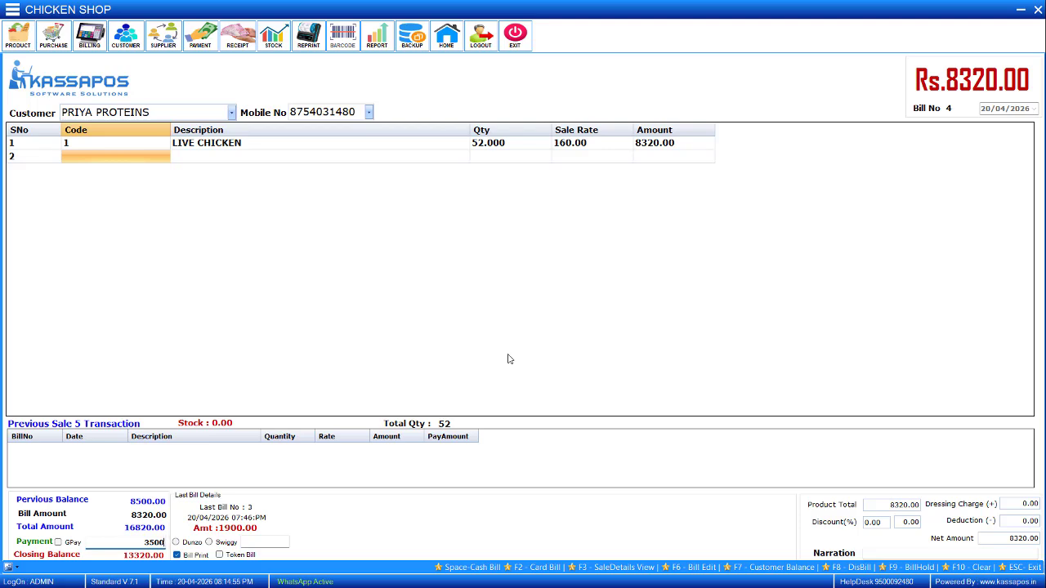
pyautogui.press('Return')
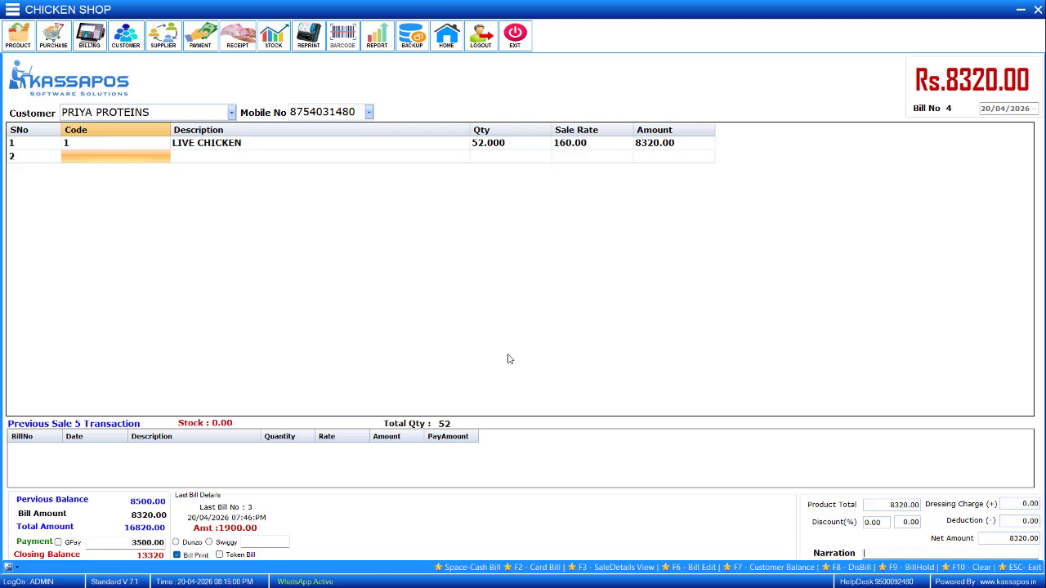
pyautogui.press('Return')
# Switch to WhatsApp, examine the bill image sent for PRIYA PROTEINS, and return to the billing software.
pyautogui.hotkey('alt', 'Tab')
pyautogui.hotkey('alt', 'Tab')
pyautogui.hotkey('alt', 'Tab')
pyautogui.hotkey('alt', 'Tab')
pyautogui.hotkey('alt', 'Tab')
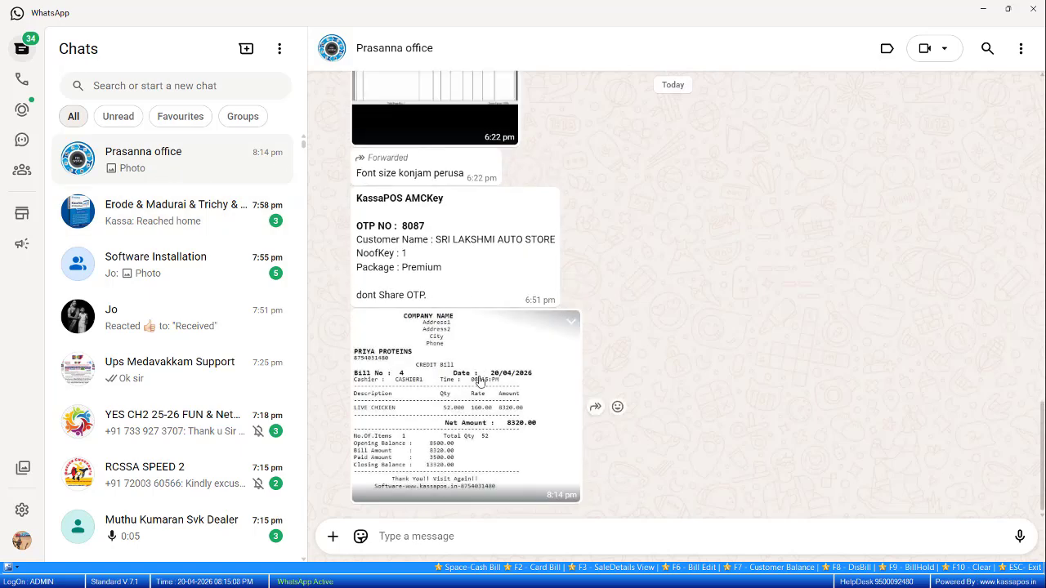
pyautogui.click(466, 392)
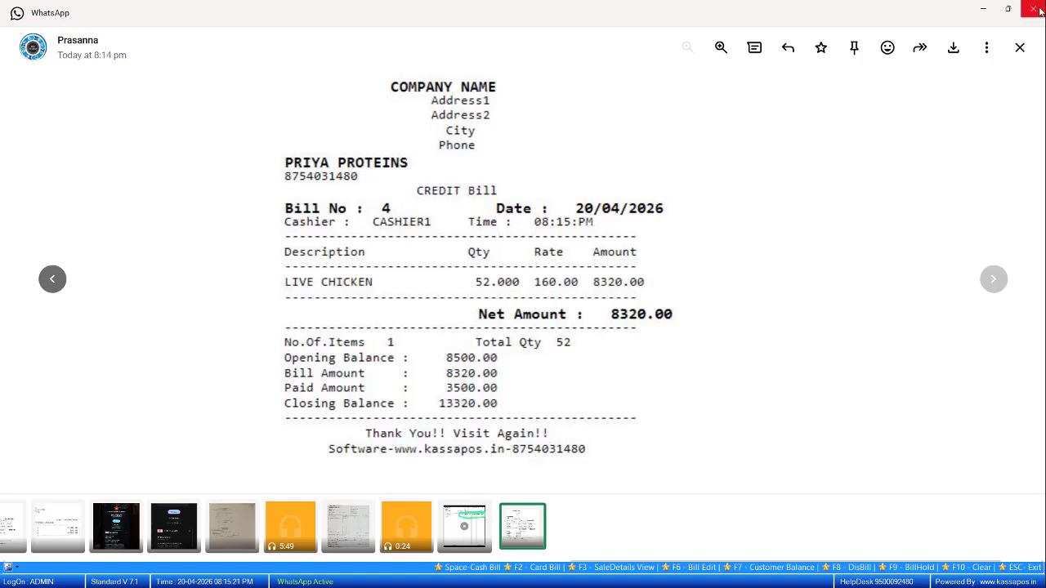
pyautogui.click(1020, 47)
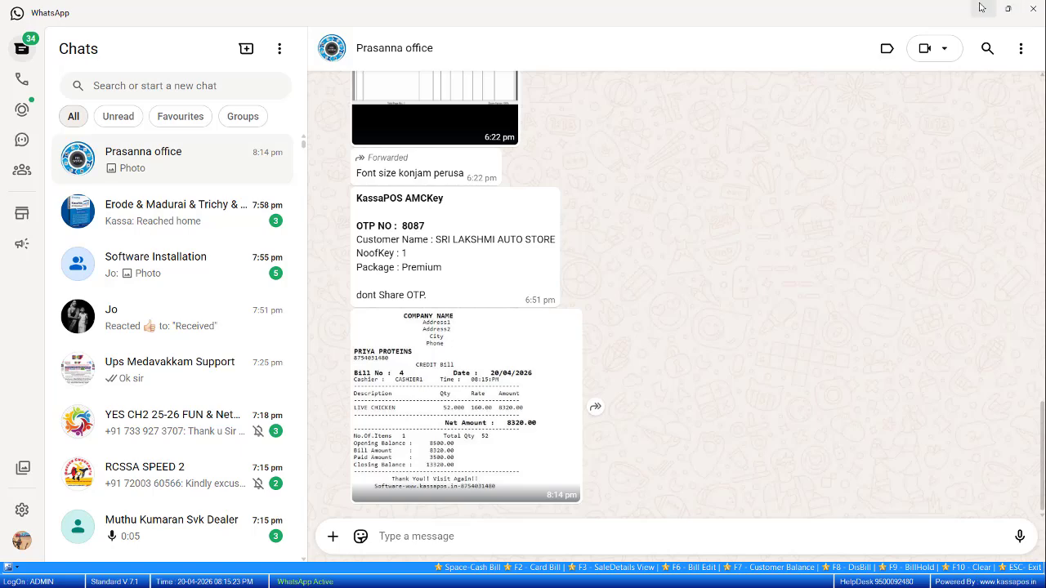
pyautogui.click(980, 7)
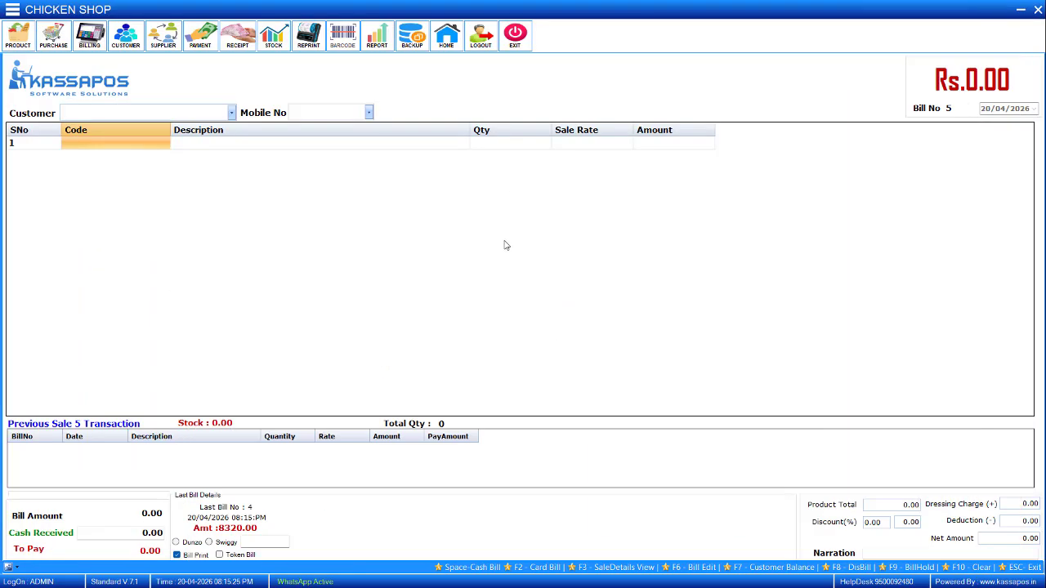
# Open the Customer Receipt Entry and choose PRIYA PROTEINS as the customer of a new receipt.
pyautogui.click(238, 37)
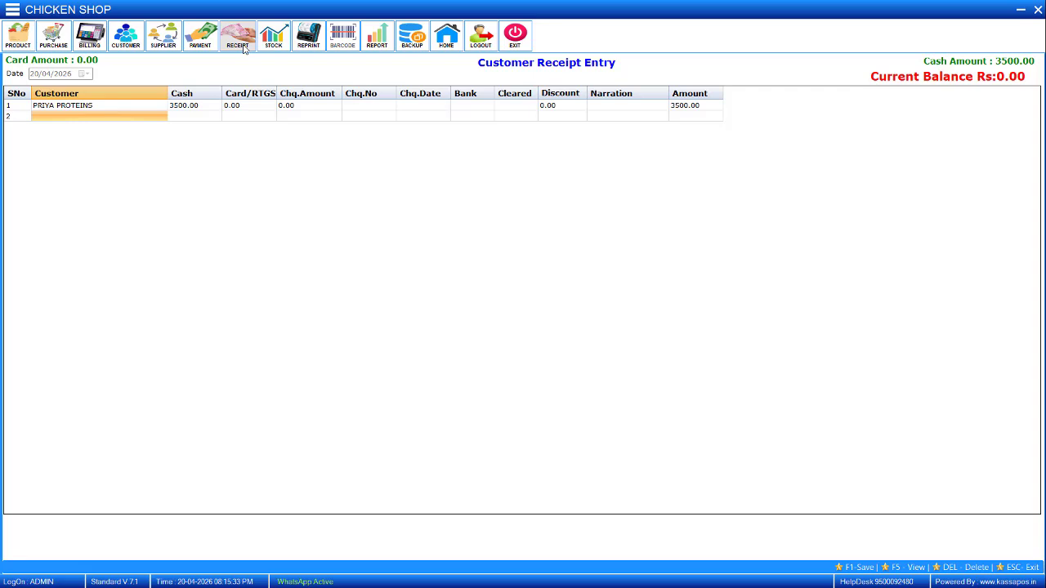
pyautogui.press('Return')
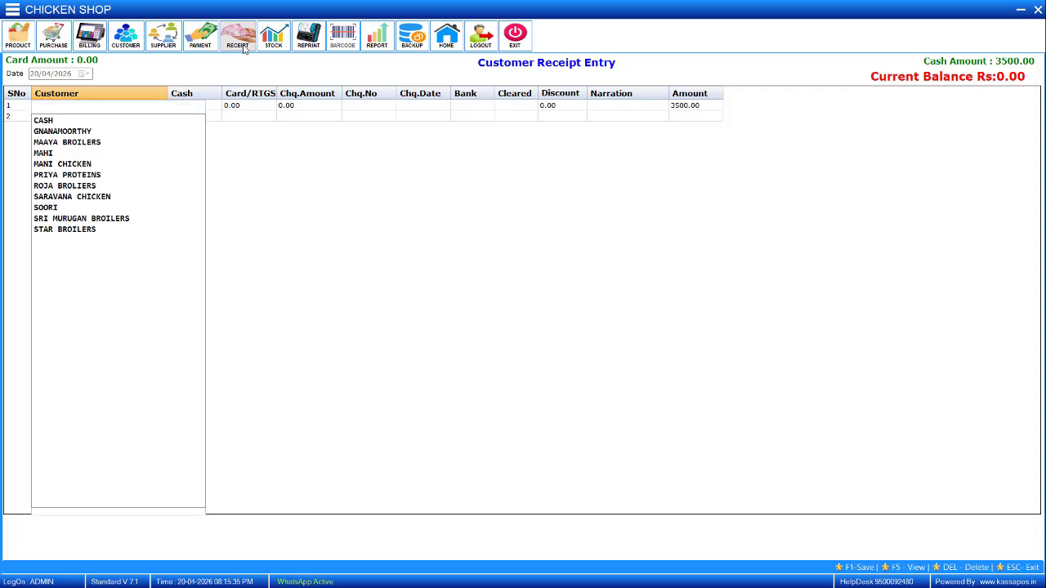
pyautogui.press('Down')
pyautogui.press('Down')
pyautogui.press('Down')
pyautogui.press('Down')
pyautogui.press('Down')
pyautogui.press('Down')
pyautogui.press('Down')
pyautogui.press('Up')
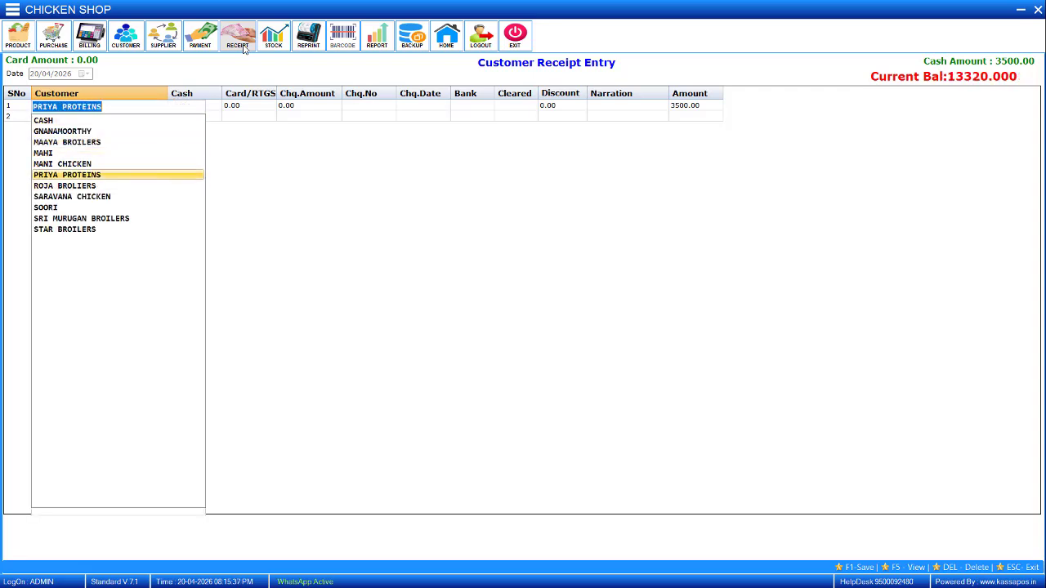
pyautogui.press('Return')
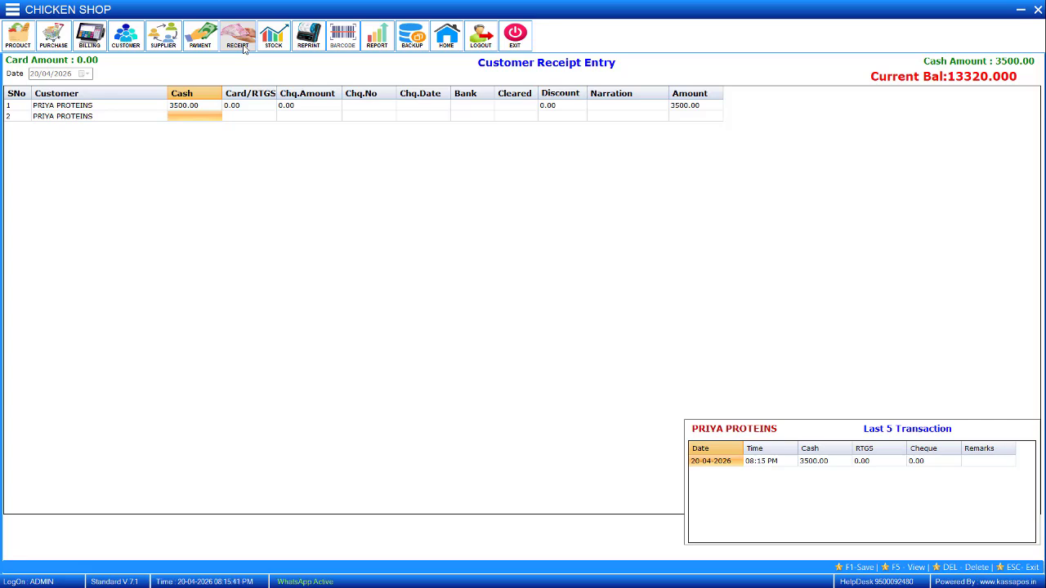
# Enter a cash amount of 4000 for the PRIYA PROTEINS receipt and save it.
pyautogui.write('4000')
pyautogui.press('Return')
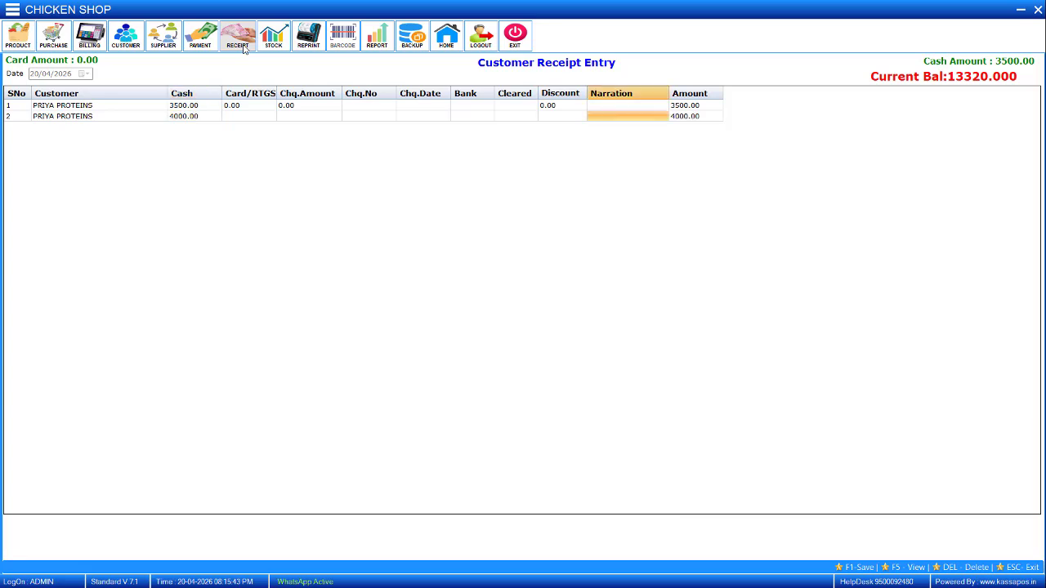
pyautogui.press('Return')
pyautogui.press('Return')
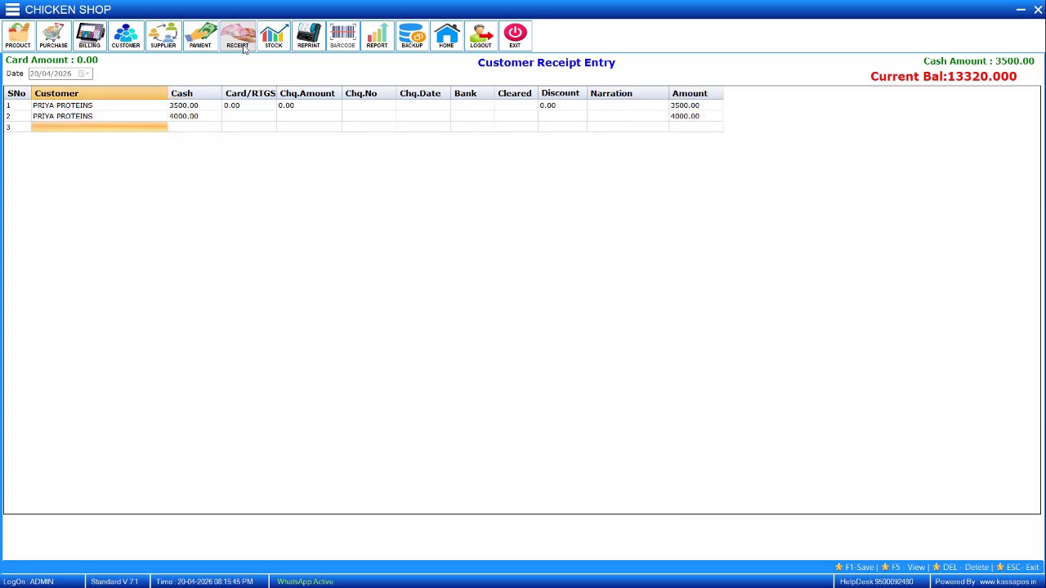
pyautogui.press('F1')
pyautogui.press('Return')
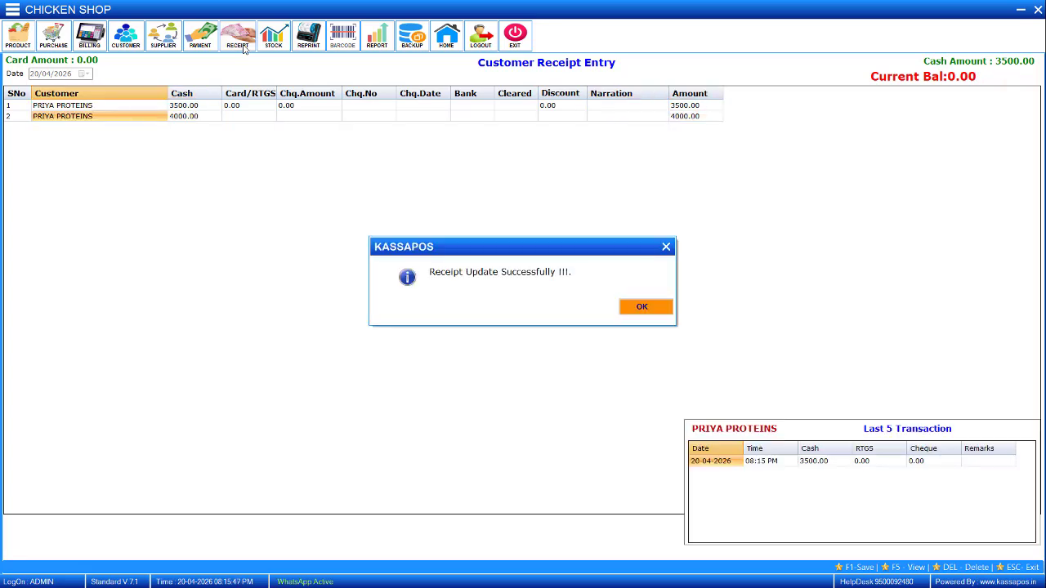
pyautogui.press('Return')
# Switch to WhatsApp, examine the receipt image sent for PRIYA PROTEINS, and return to the receipt entry screen.
pyautogui.hotkey('alt', 'Tab')
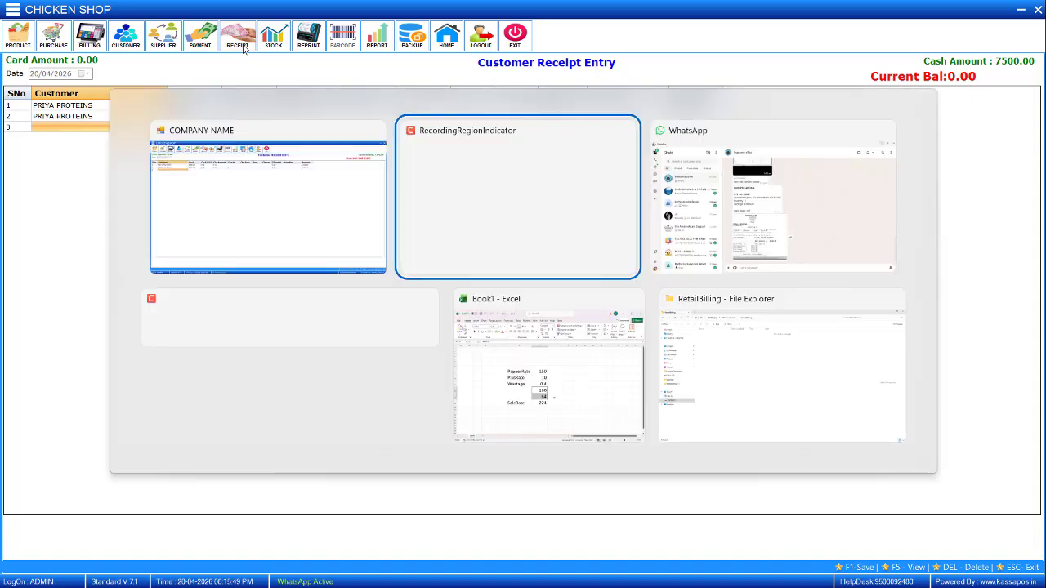
pyautogui.hotkey('alt', 'Tab')
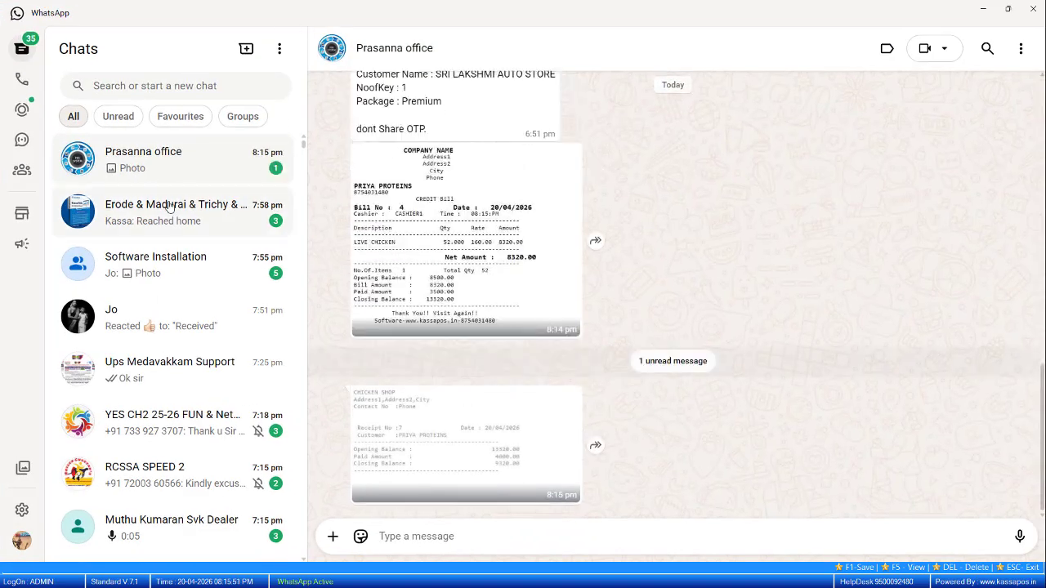
pyautogui.click(437, 455)
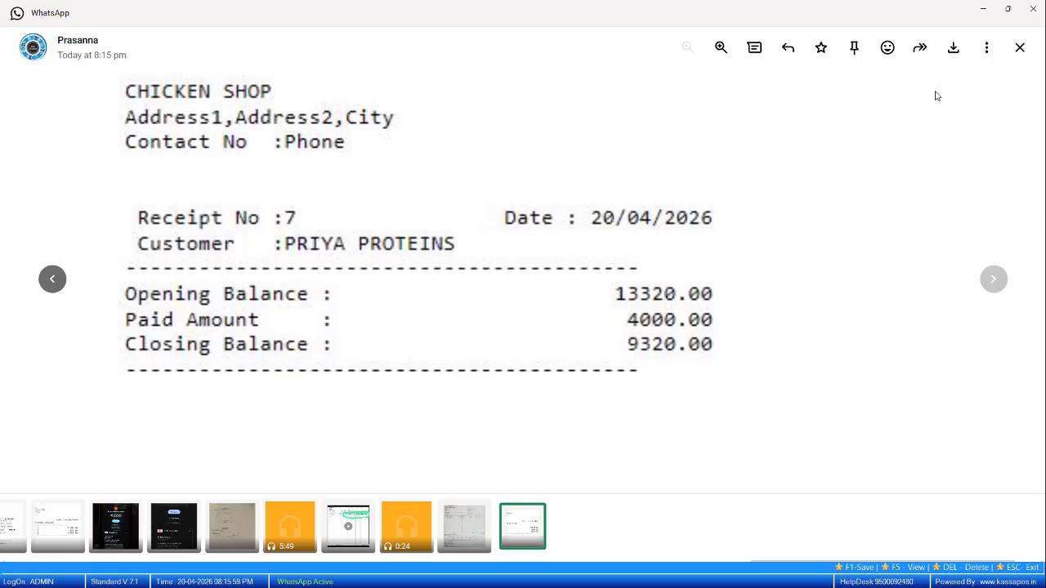
pyautogui.click(1018, 45)
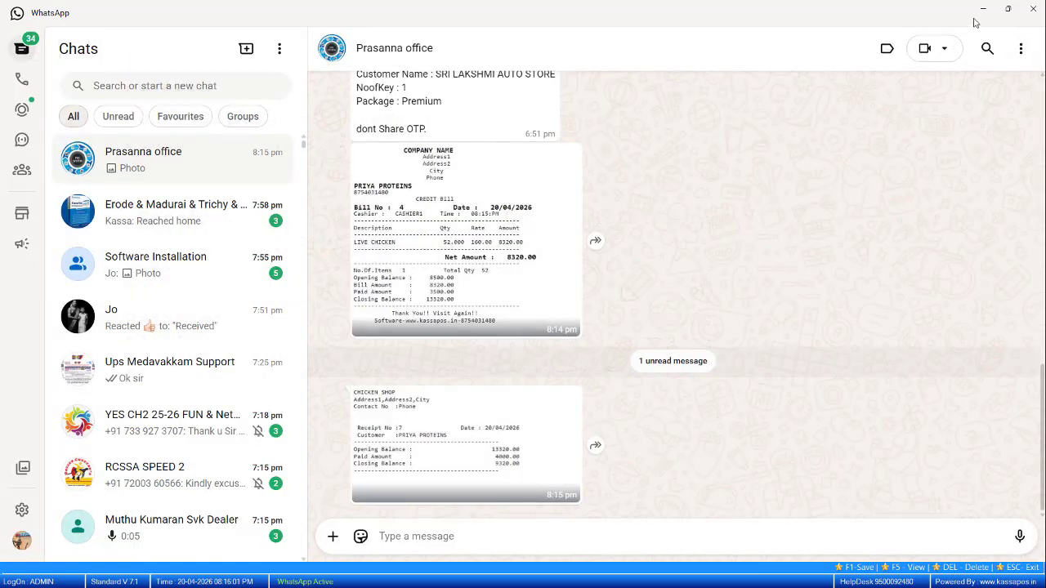
pyautogui.click(982, 8)
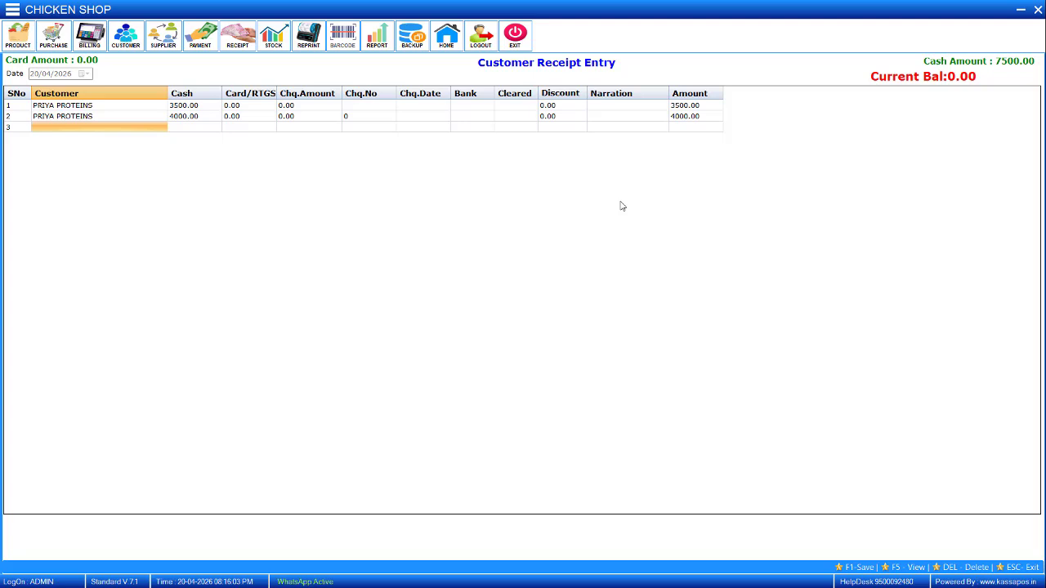
# Close the Customer Receipt Entry and open the Customer Statement report from the customer reports.
pyautogui.click(1036, 11)
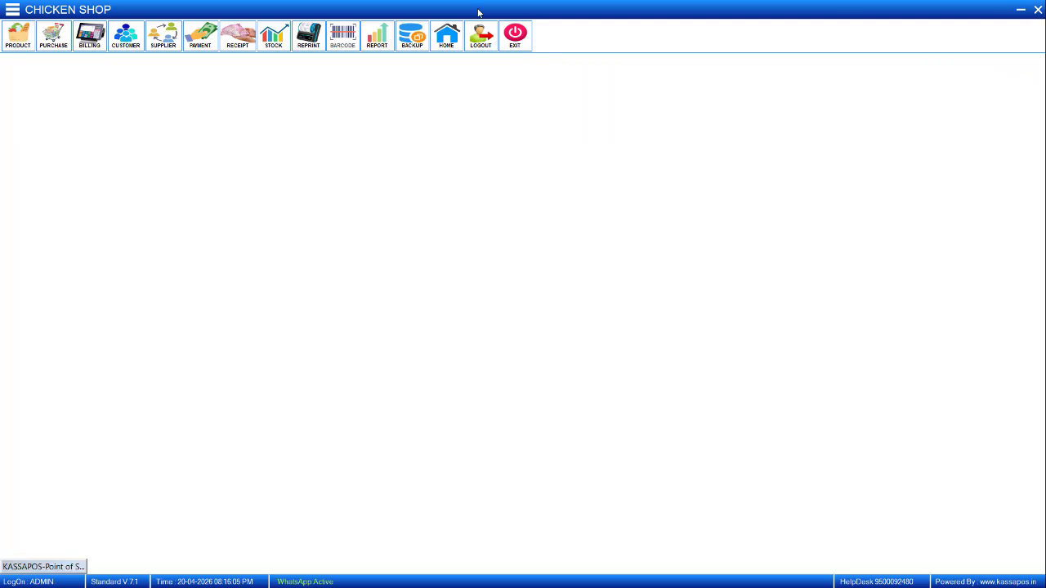
pyautogui.click(12, 10)
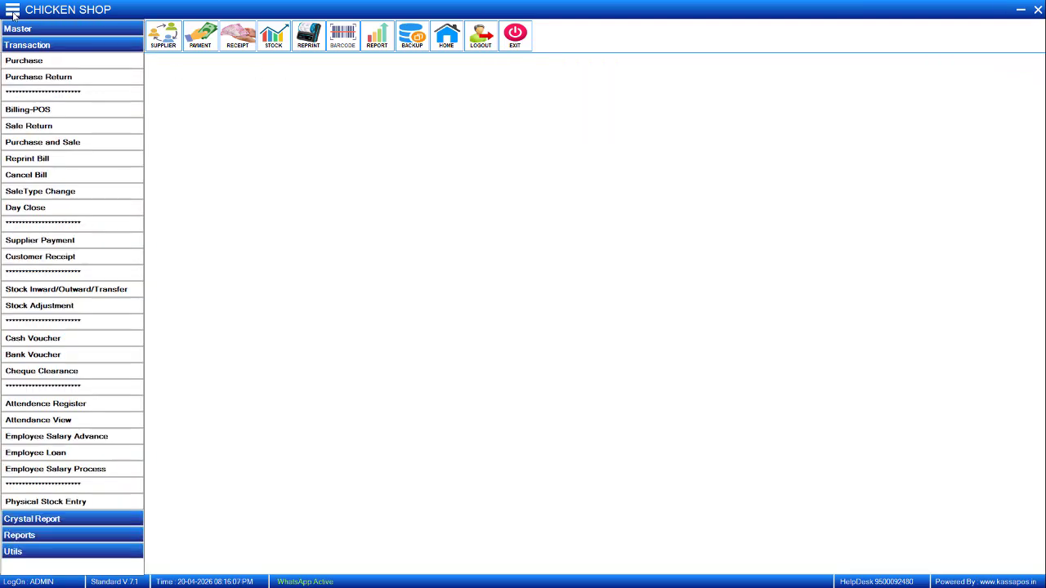
pyautogui.click(36, 46)
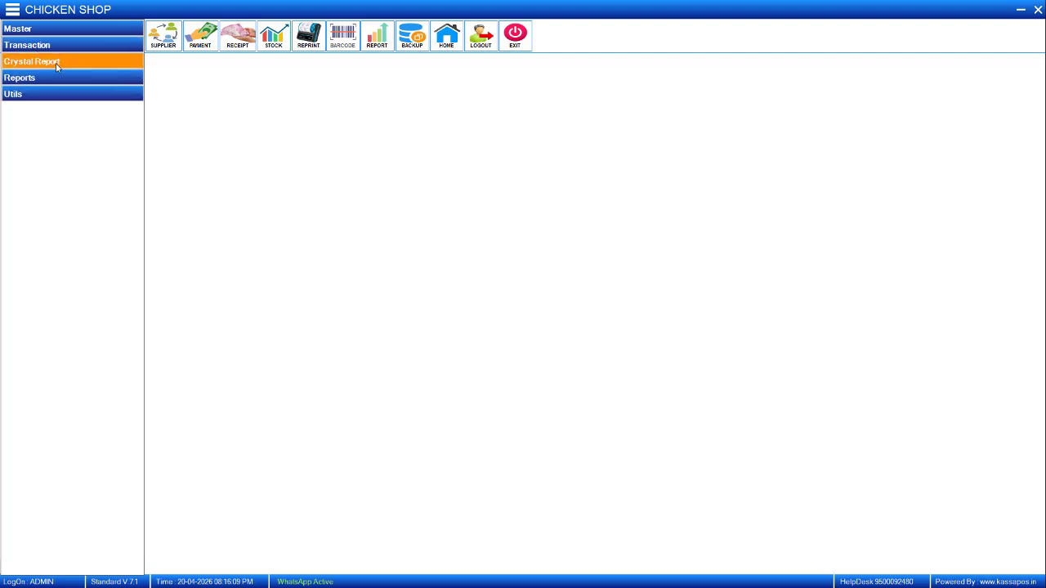
pyautogui.click(54, 62)
pyautogui.click(76, 175)
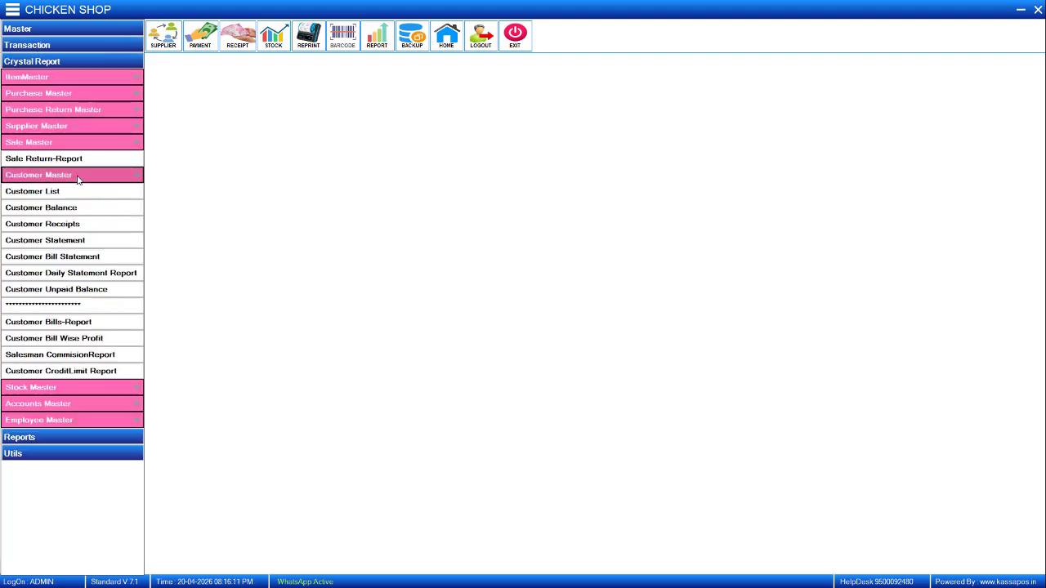
pyautogui.click(65, 241)
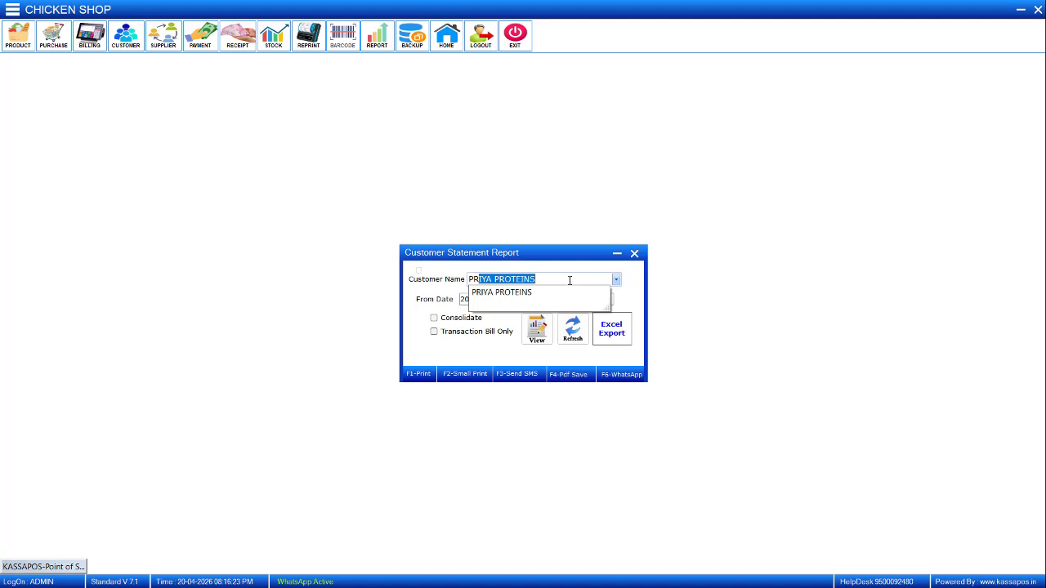
# View the customer statement of PRIYA PROTEINS for 20/04/2026, examine its entries and closing balance, and close it.
pyautogui.press('Down')
pyautogui.press('Return')
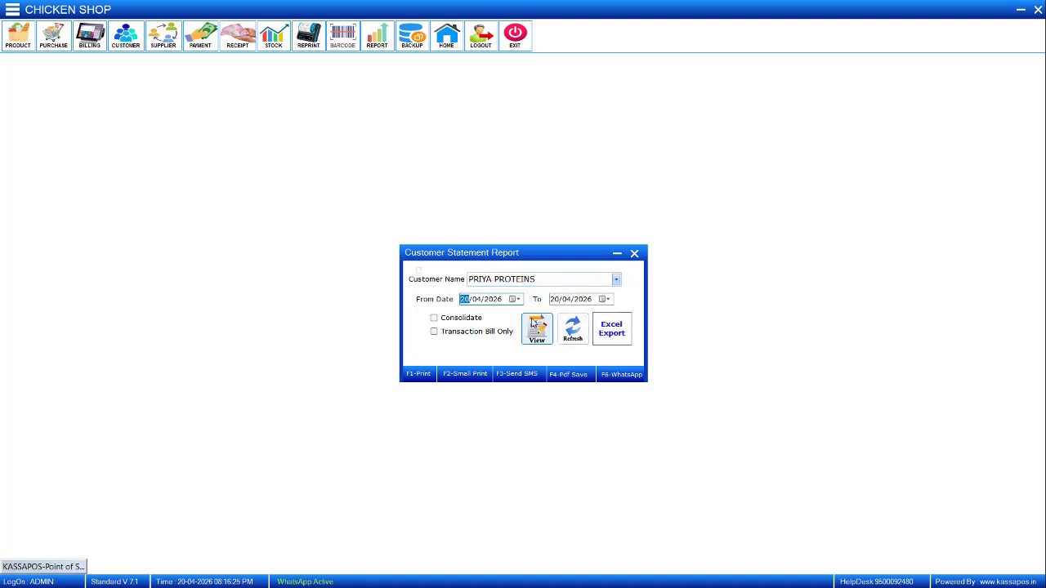
pyautogui.click(533, 324)
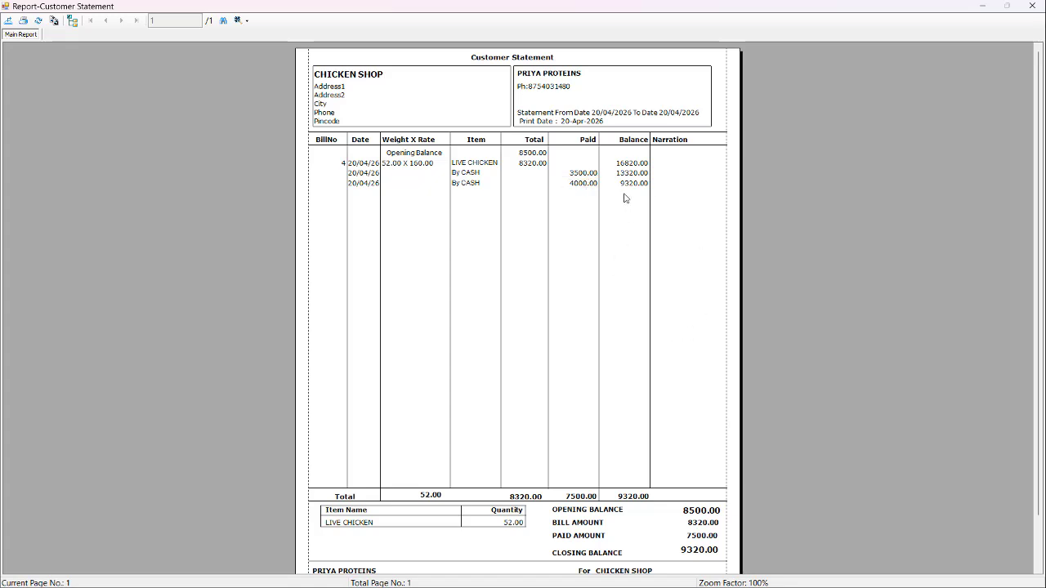
pyautogui.scroll(-1, 692, 437)
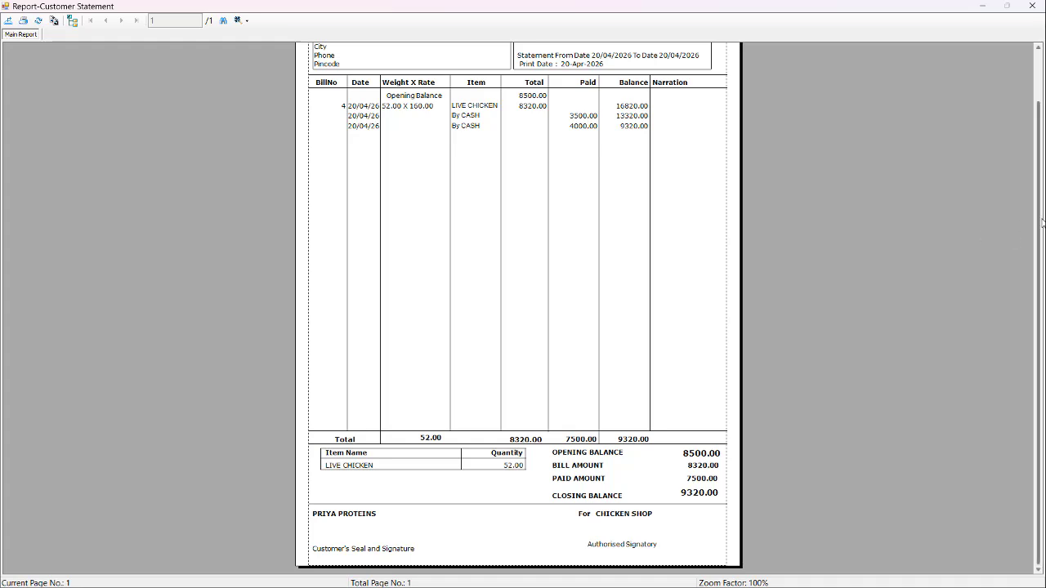
pyautogui.moveTo(1041, 220); pyautogui.dragTo(1042, 151)
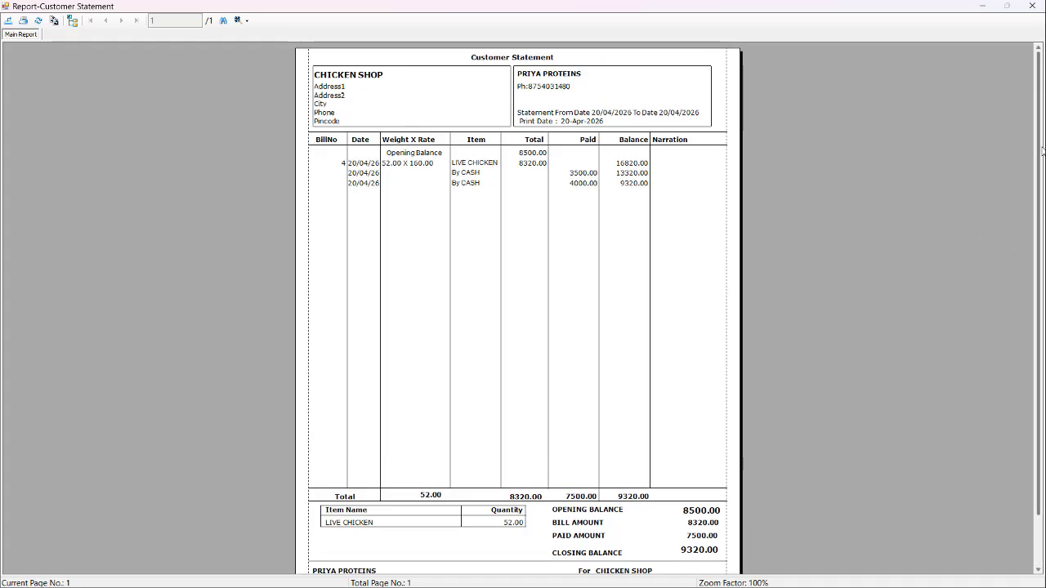
pyautogui.click(1032, 6)
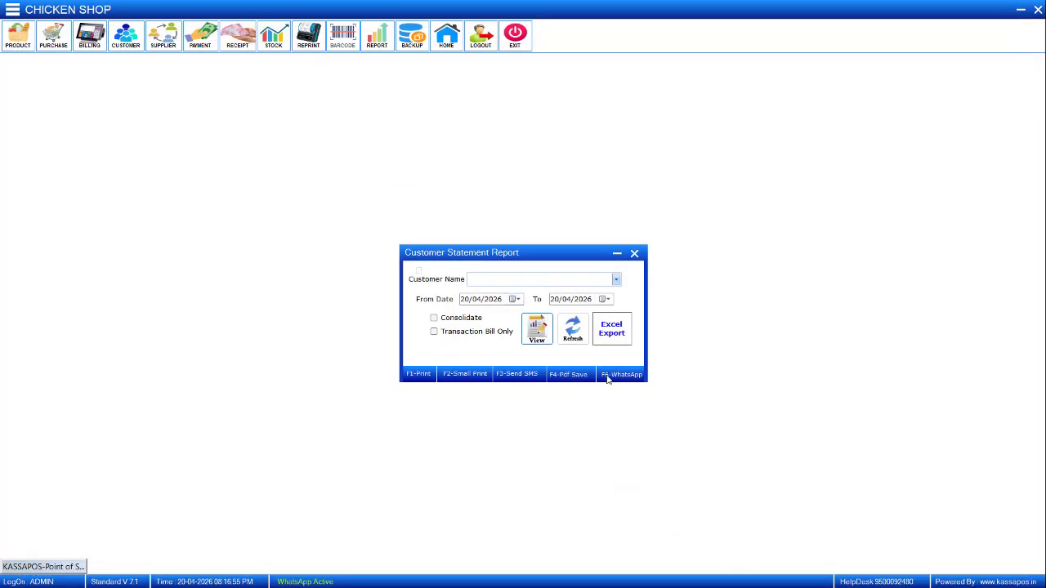
# Choose PRIYA PROTEINS as the statement customer and send the statement through WhatsApp.
pyautogui.click(531, 282)
pyautogui.write('PRIYA PROTEINS')
pyautogui.press('Return')
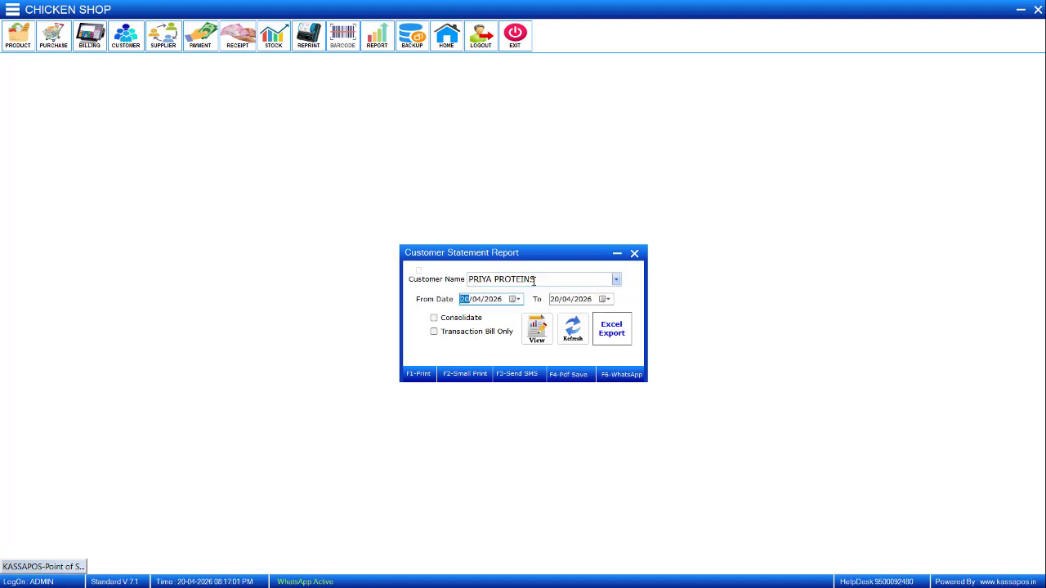
pyautogui.press('F6')
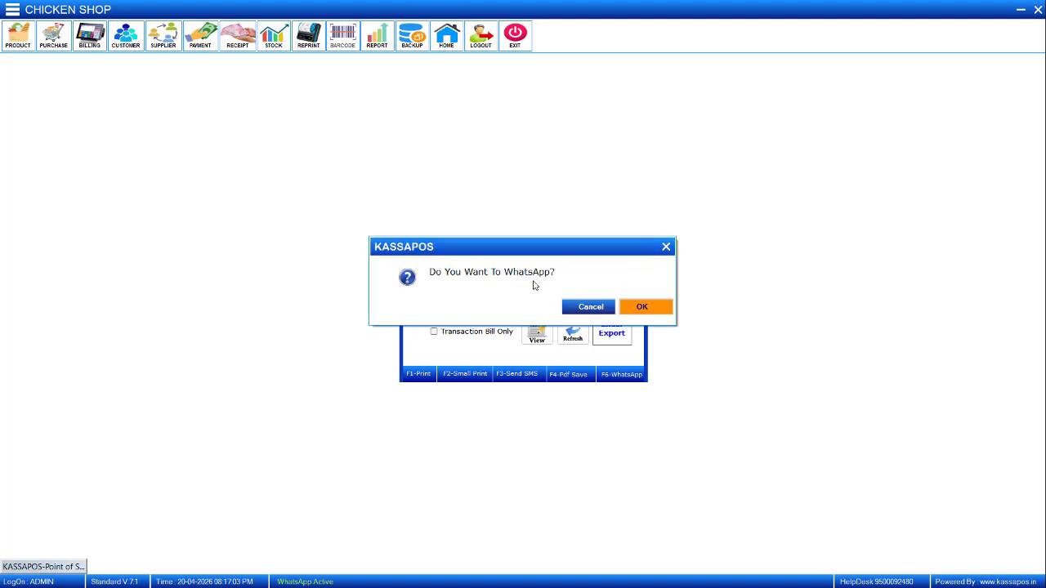
pyautogui.press('Return')
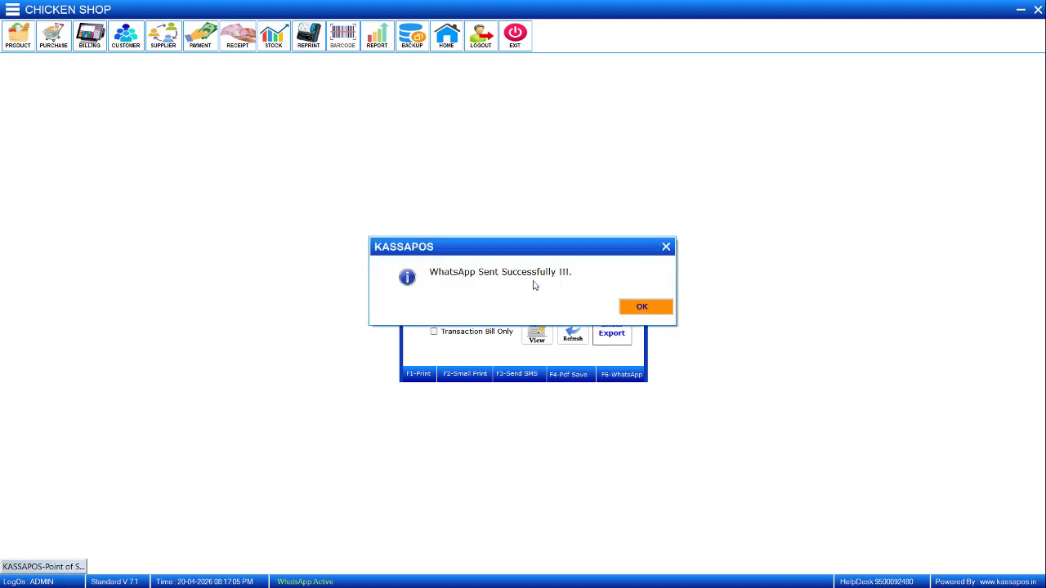
pyautogui.press('Return')
# Switch to WhatsApp and save the received statement PDF to the Downloads folder under its suggested name.
pyautogui.hotkey('alt', 'Tab')
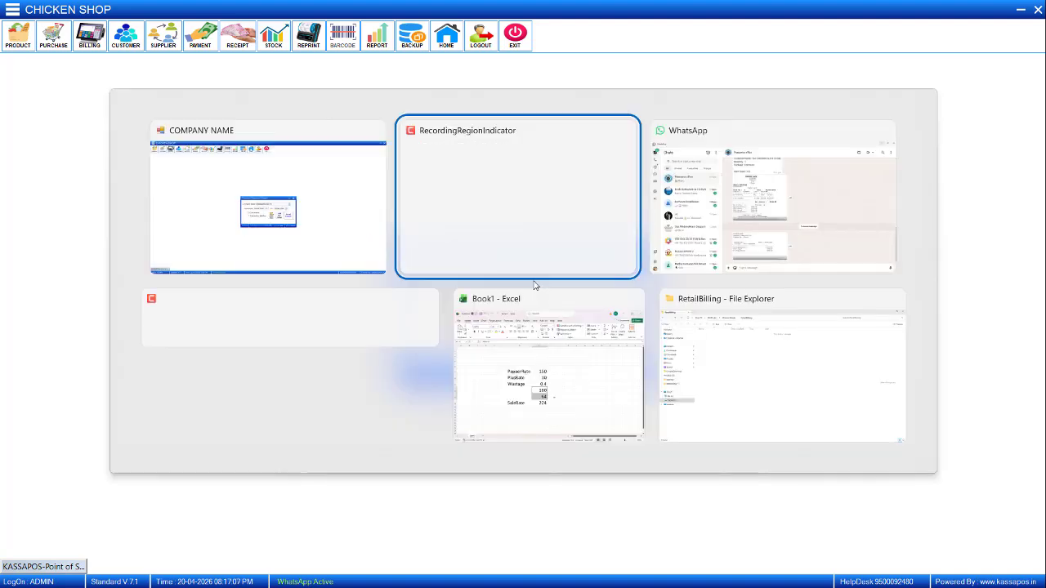
pyautogui.hotkey('alt', 'Tab')
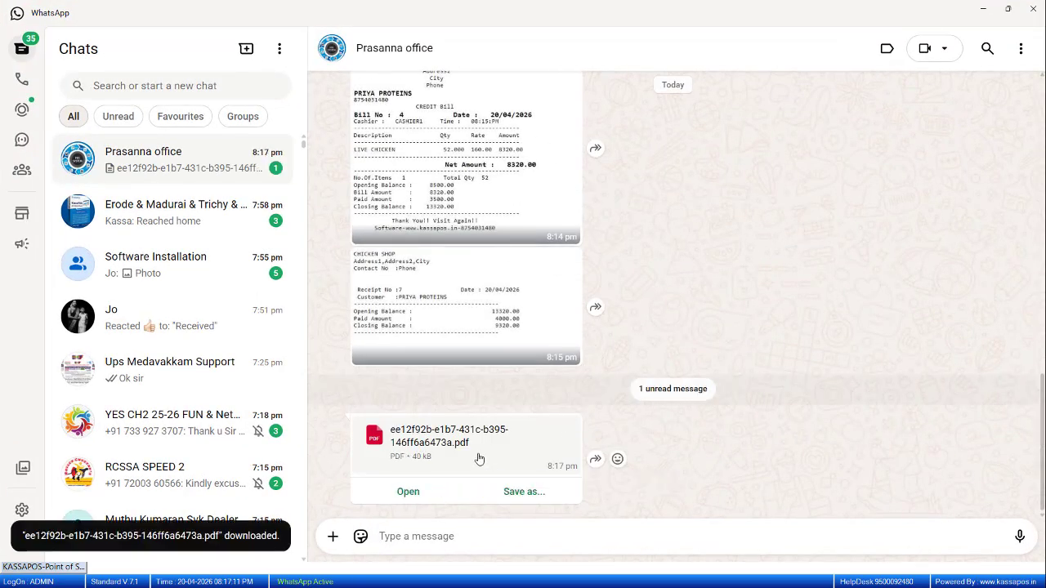
pyautogui.moveTo(479, 459); pyautogui.dragTo(521, 494)
pyautogui.click(521, 492)
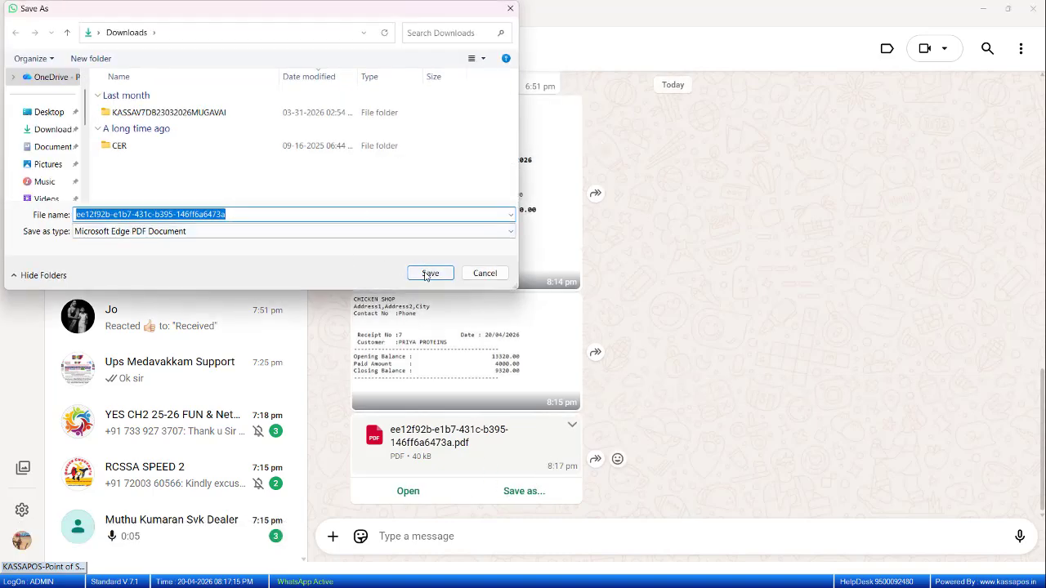
pyautogui.click(428, 273)
# Switch to File Explorer and open the saved statement PDF from the Downloads folder.
pyautogui.hotkey('alt', 'Tab')
pyautogui.hotkey('alt', 'Tab')
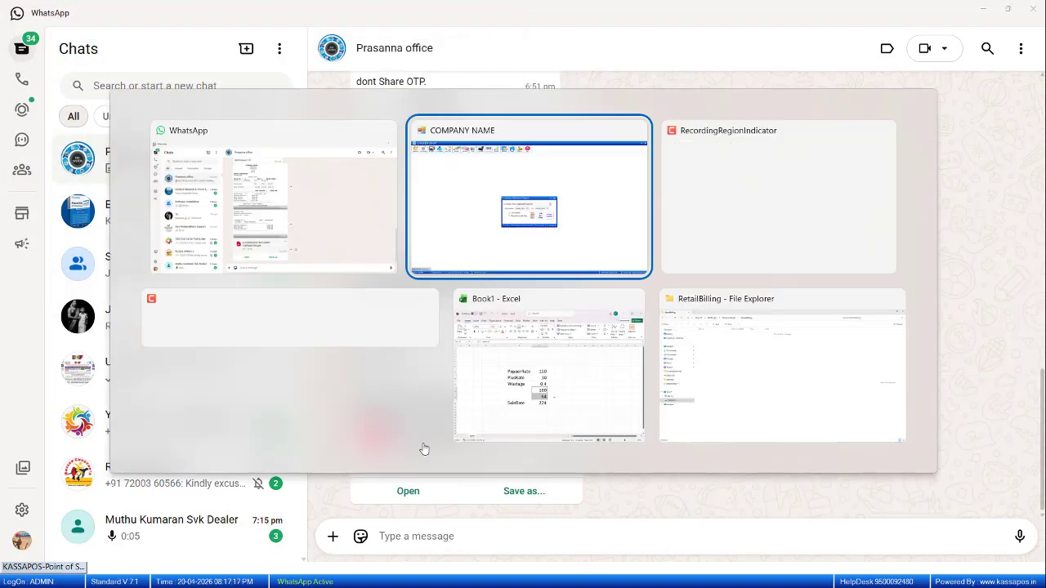
pyautogui.press('super+d')
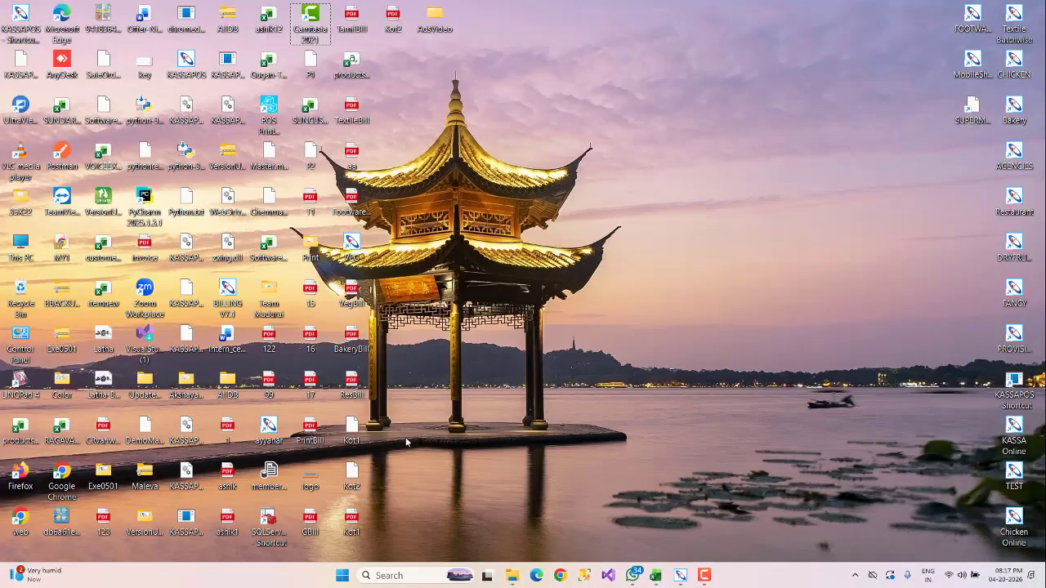
pyautogui.doubleClick(19, 244)
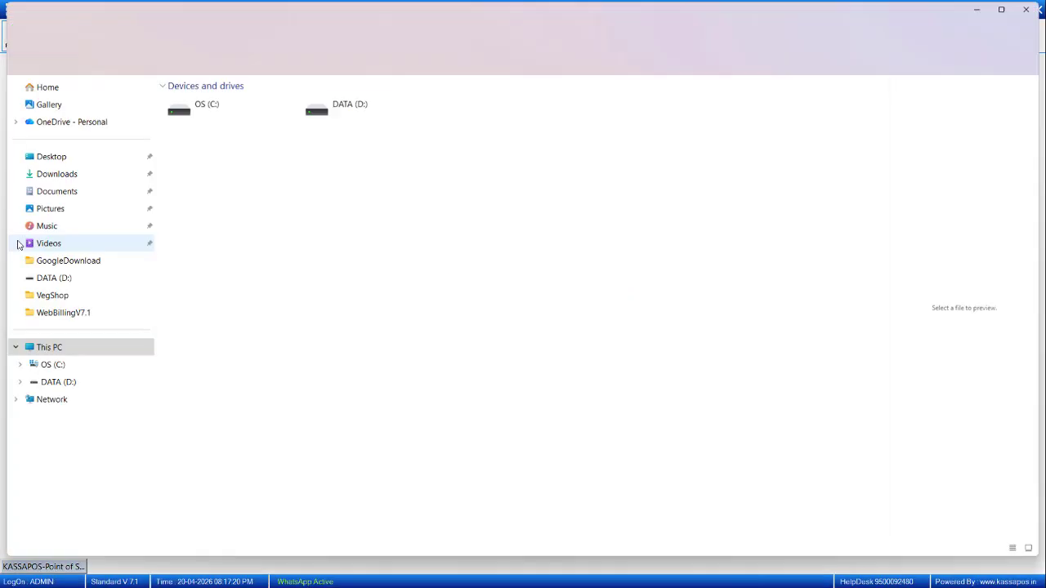
pyautogui.click(49, 179)
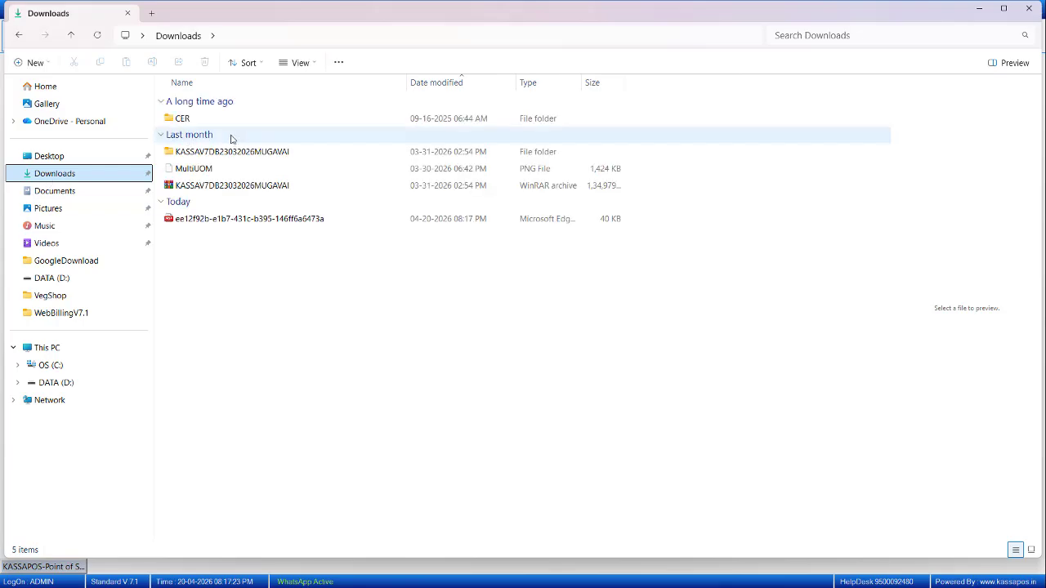
pyautogui.click(234, 218)
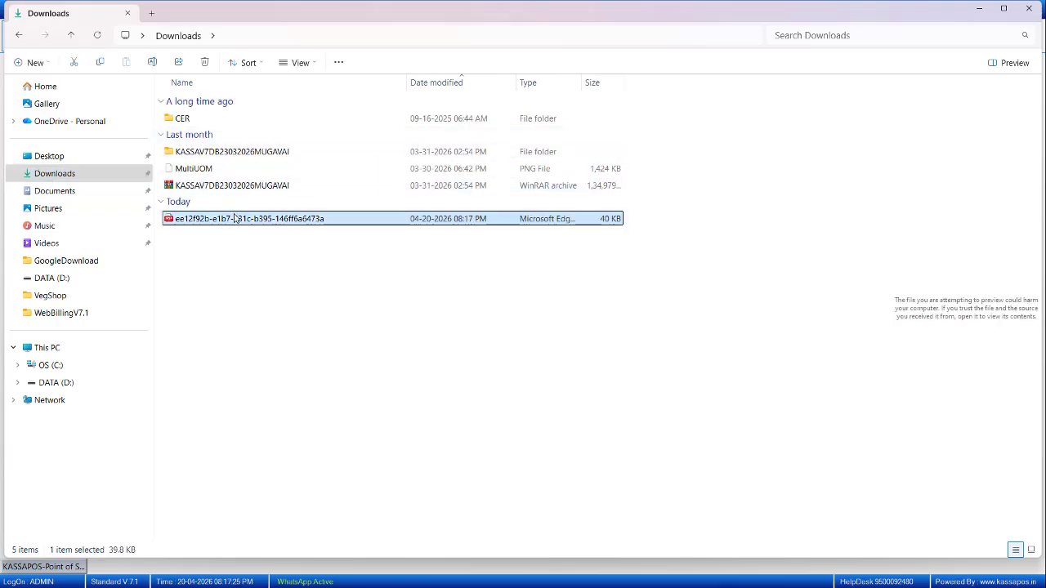
pyautogui.doubleClick(234, 218)
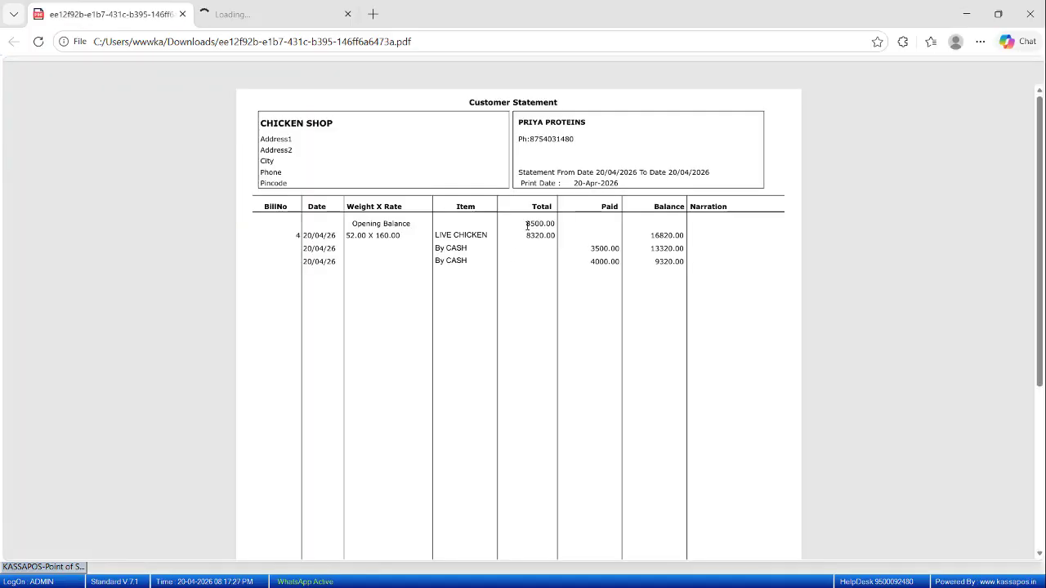
# Examine the PRIYA PROTEINS statement PDF, close it, and return to the billing software.
pyautogui.scroll(-5, 565, 243)
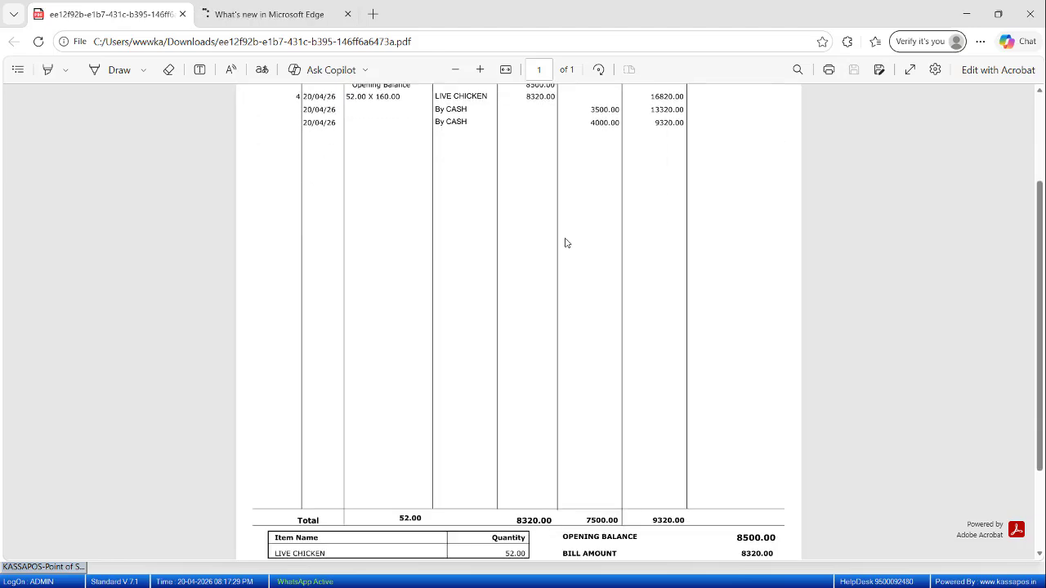
pyautogui.scroll(2, 565, 243)
pyautogui.scroll(2, 565, 242)
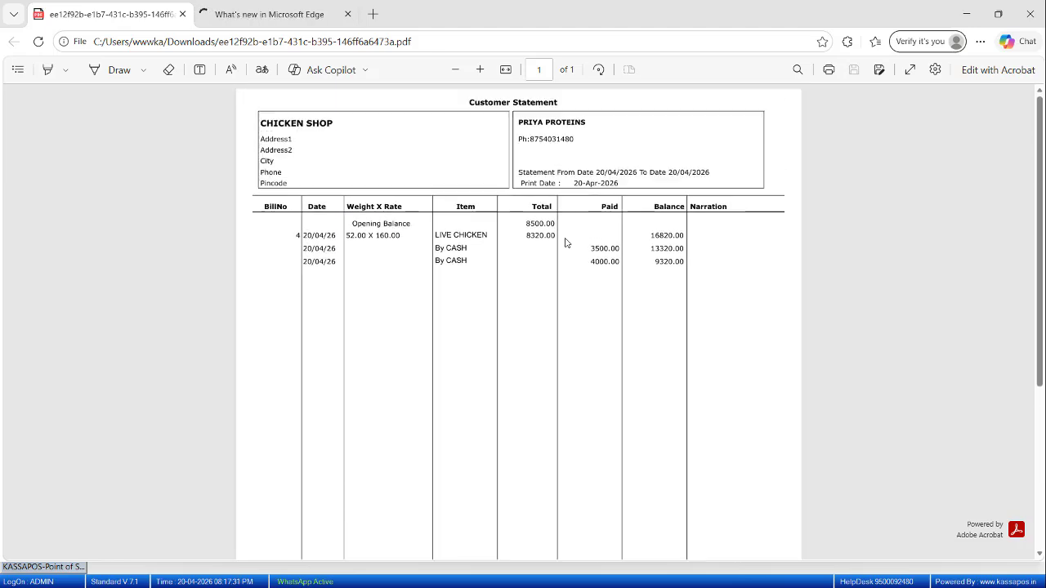
pyautogui.click(1030, 14)
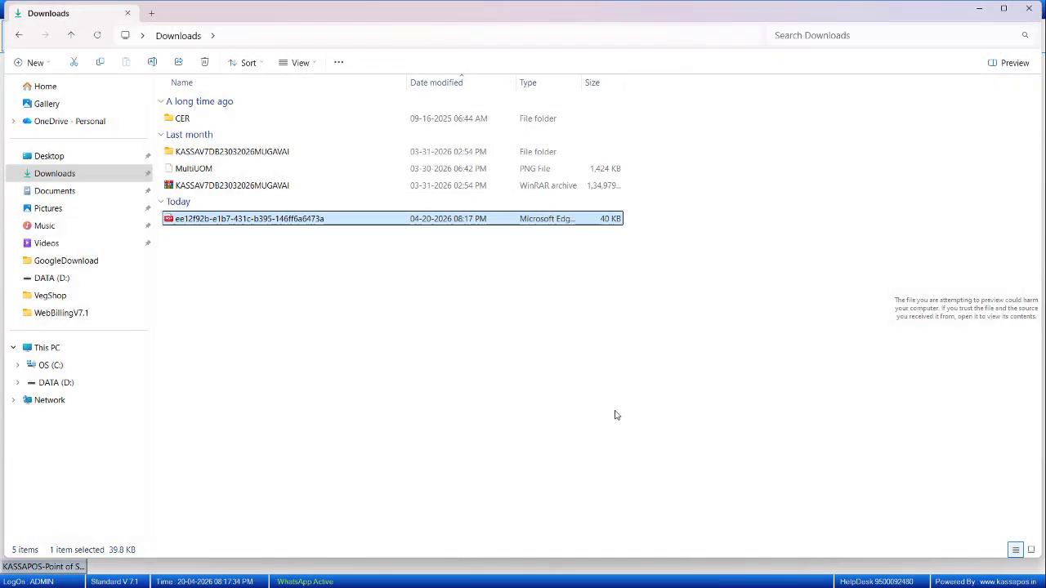
pyautogui.click(980, 9)
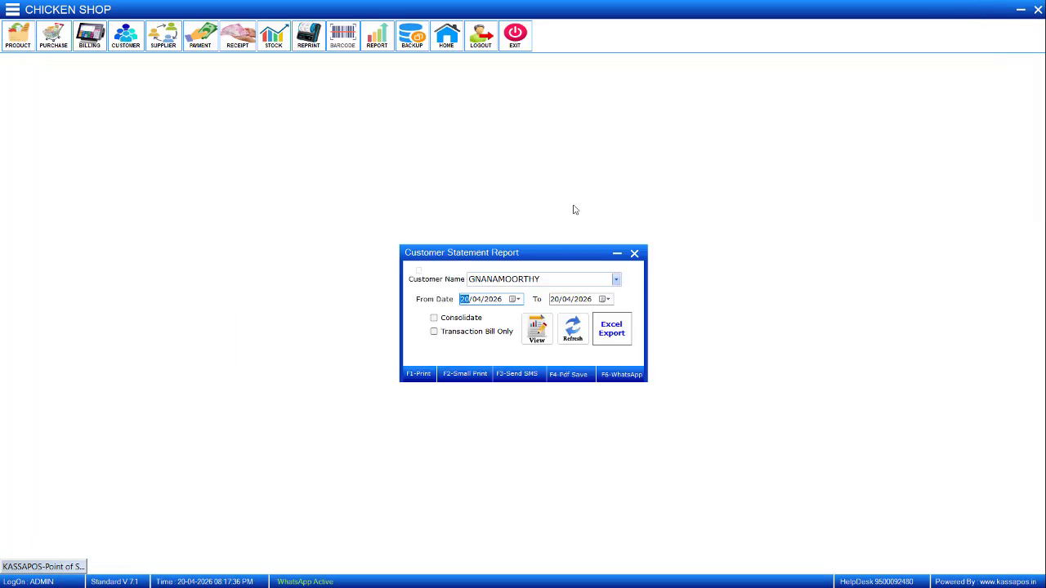
# Clear the customer name in the Customer Statement Report, choose PRIYA PROTEINS, and run the statement for 20/04/2026.
pyautogui.click(581, 276)
pyautogui.press('BackSpace')
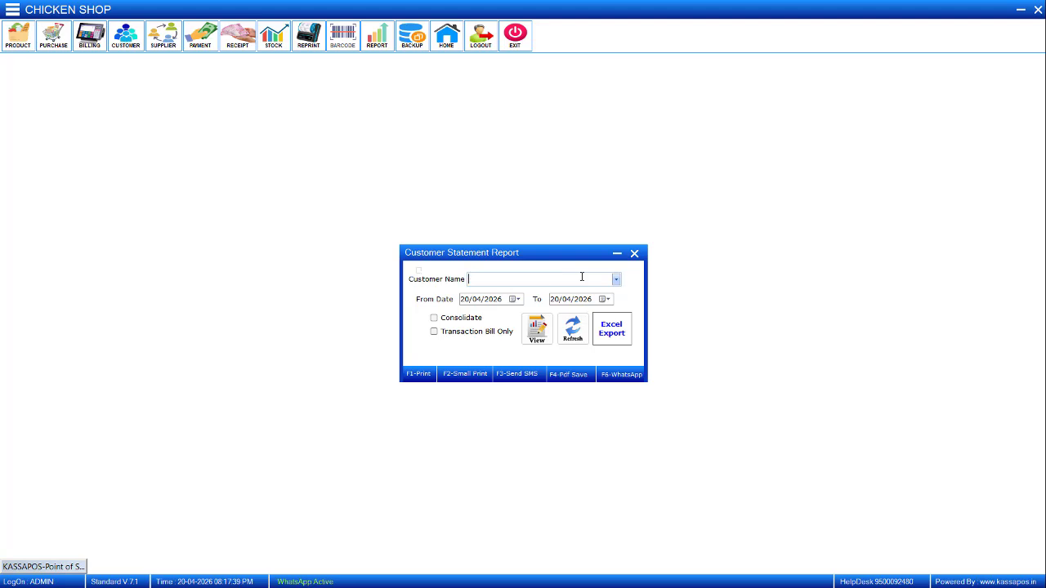
pyautogui.rightClick(514, 277)
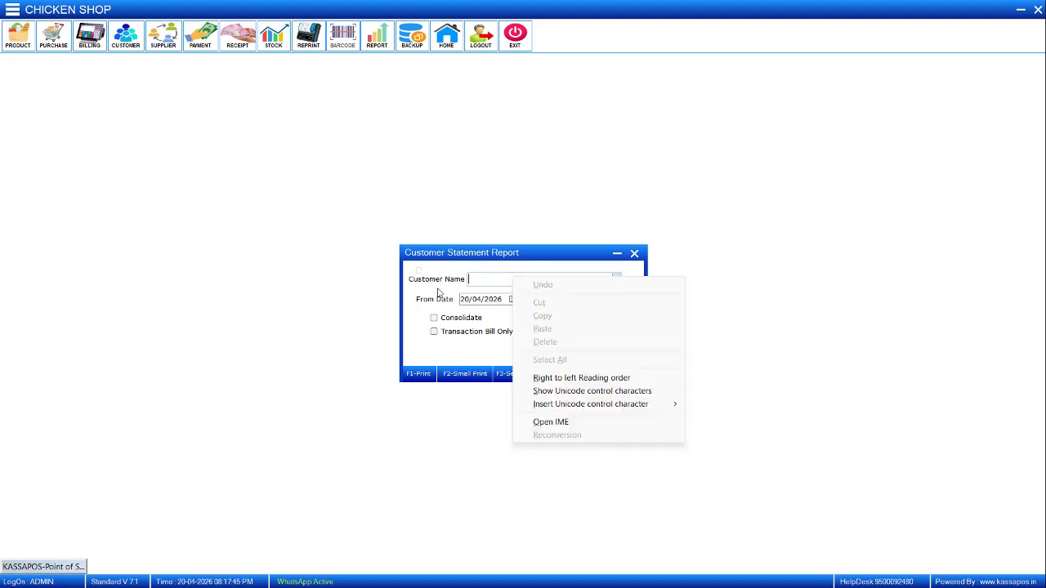
pyautogui.click(422, 309)
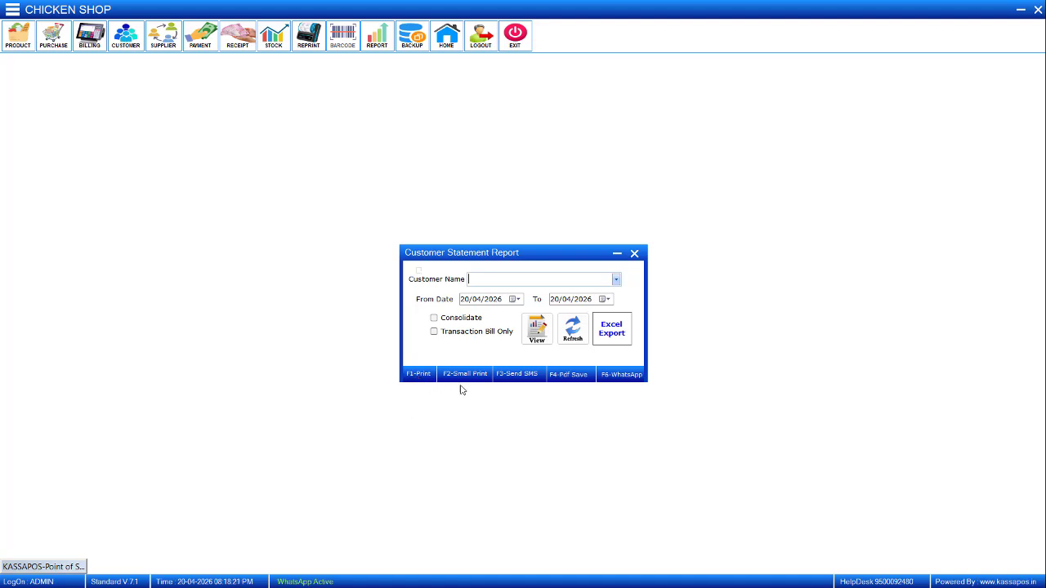
pyautogui.write('PRIYA PROTEINS')
pyautogui.click(517, 294)
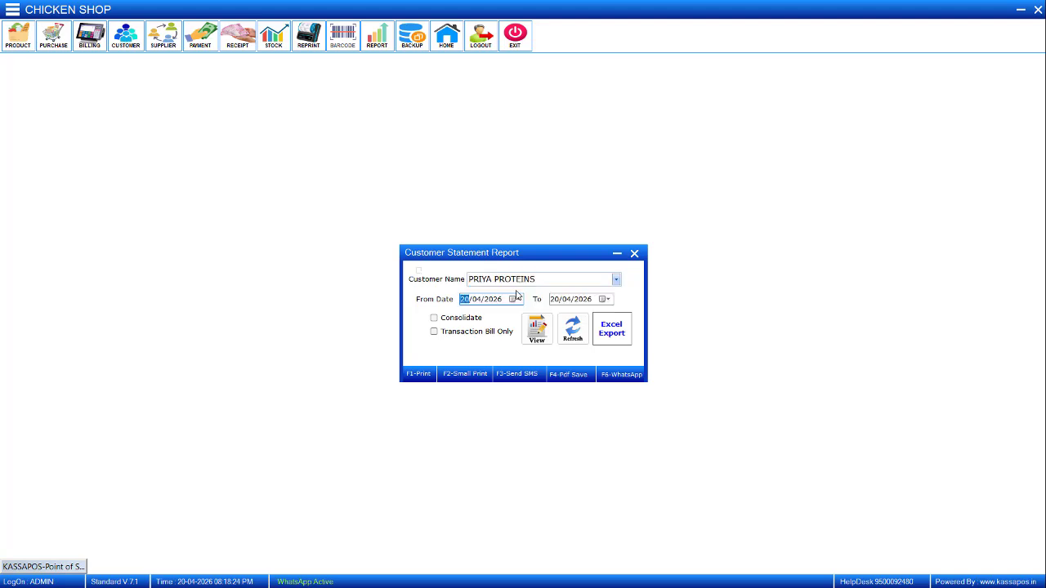
pyautogui.click(537, 328)
pyautogui.press('Return')
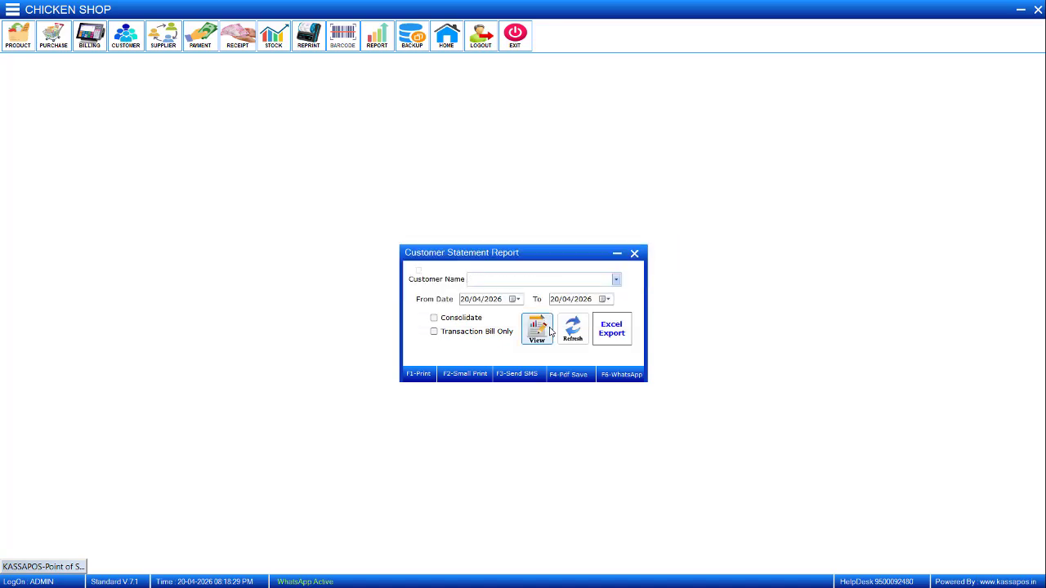
pyautogui.press('super+d')
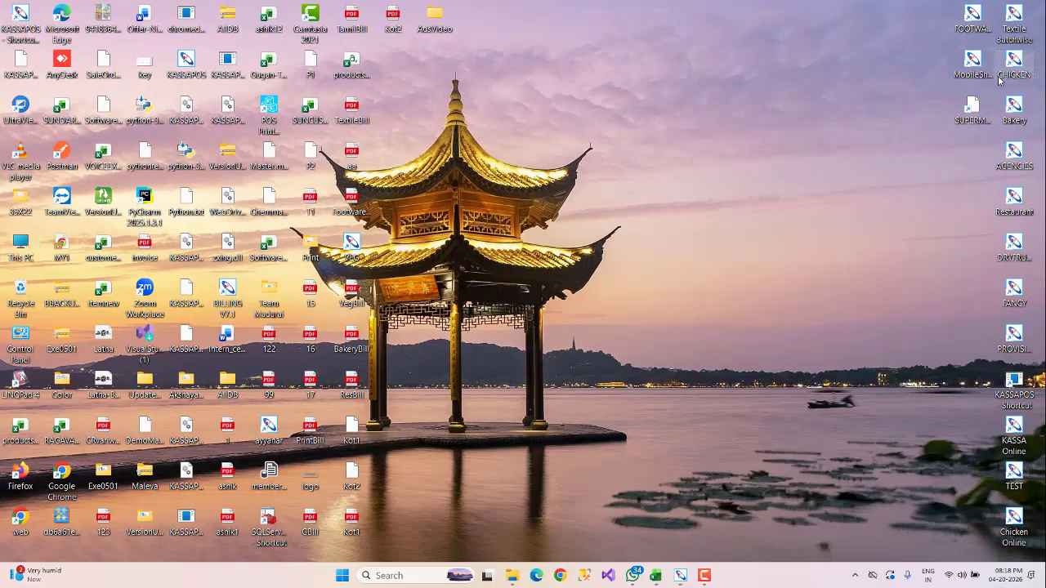
pyautogui.rightClick(1016, 67)
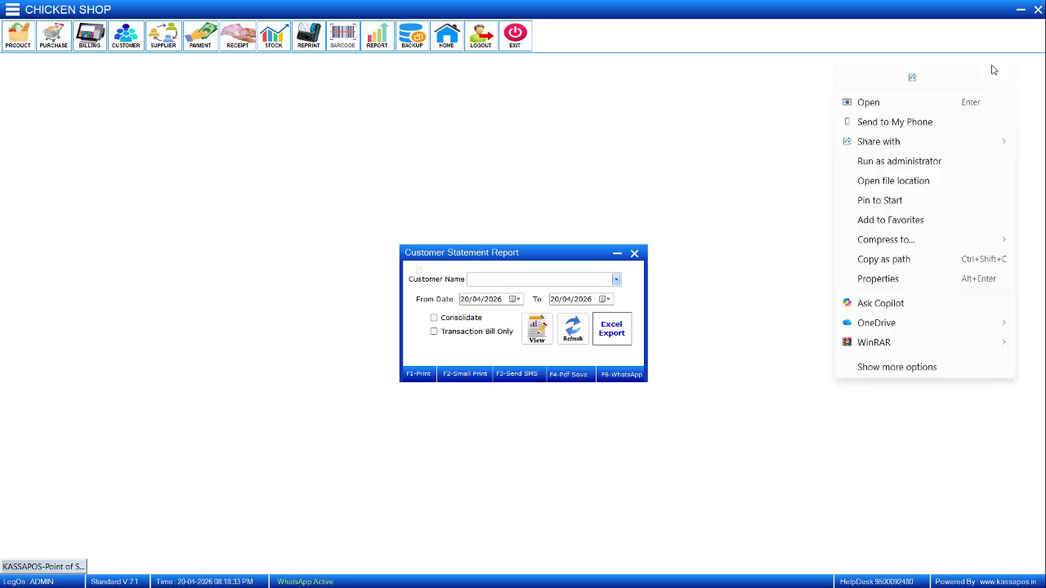
pyautogui.press('super+d')
pyautogui.press('super+d')
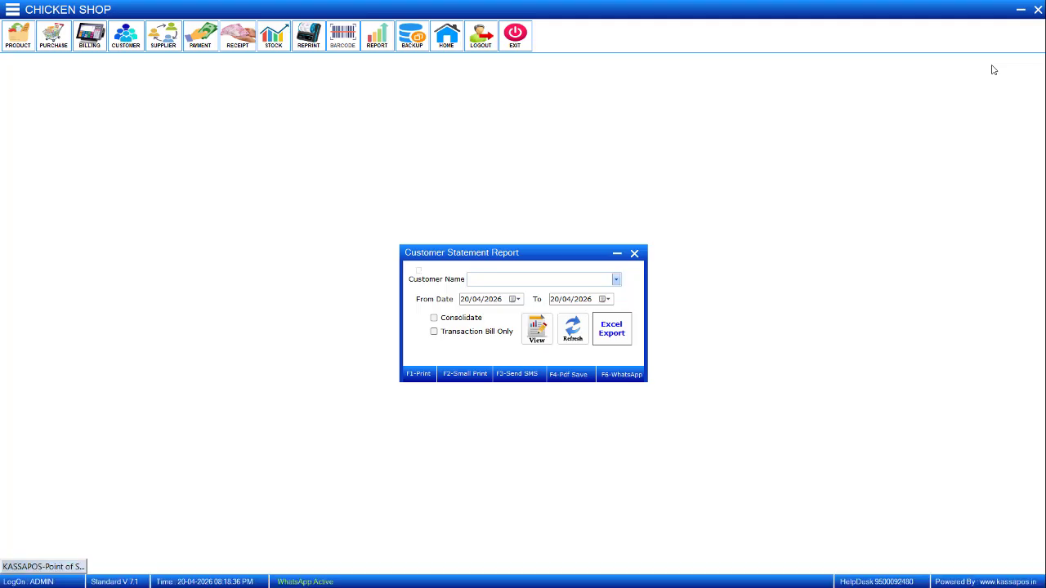
pyautogui.rightClick(993, 68)
pyautogui.press('super+d')
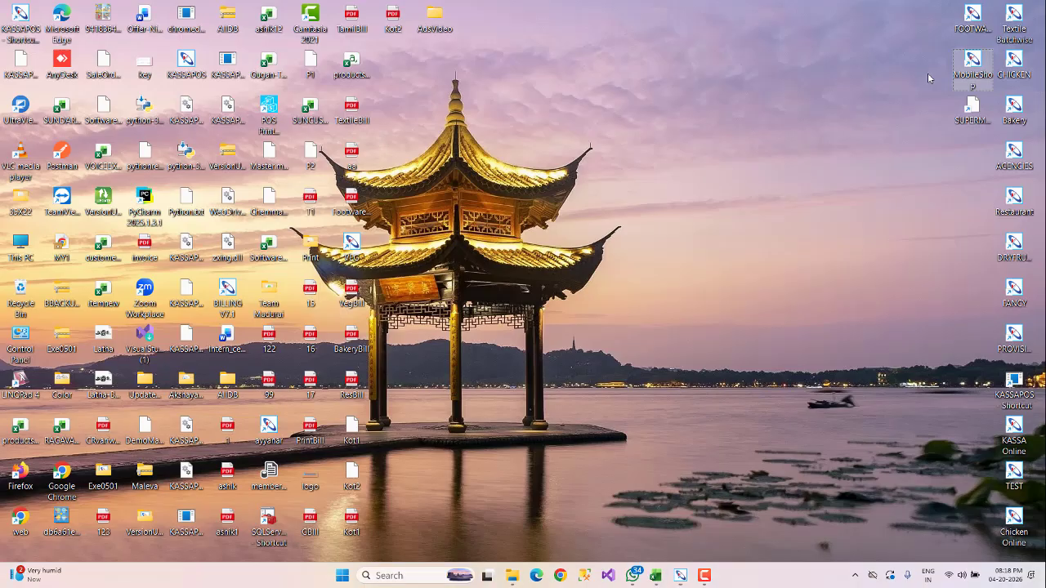
pyautogui.click(1026, 67)
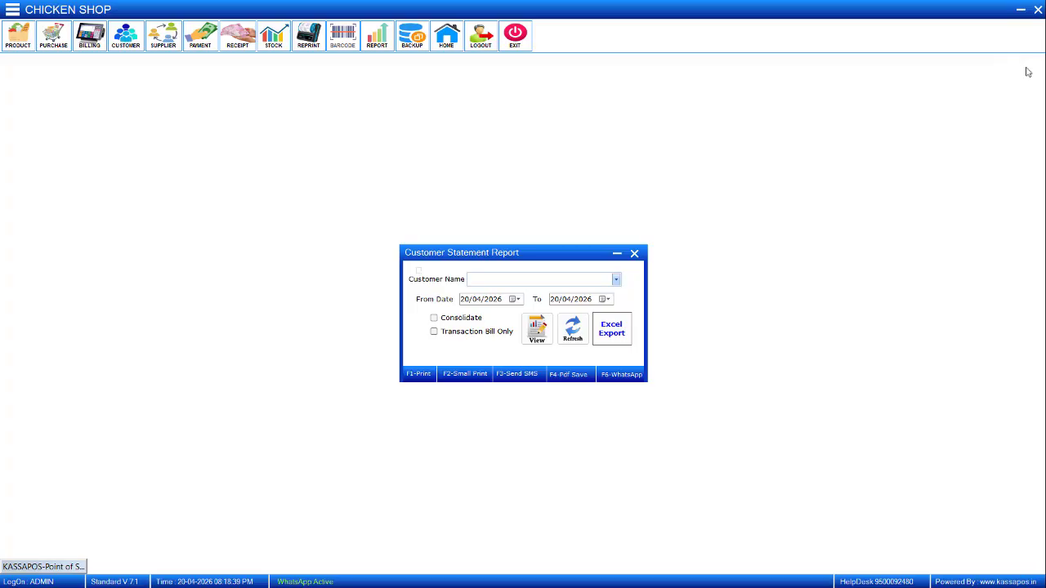
pyautogui.rightClick(1027, 70)
pyautogui.hotkey('alt', 'Tab')
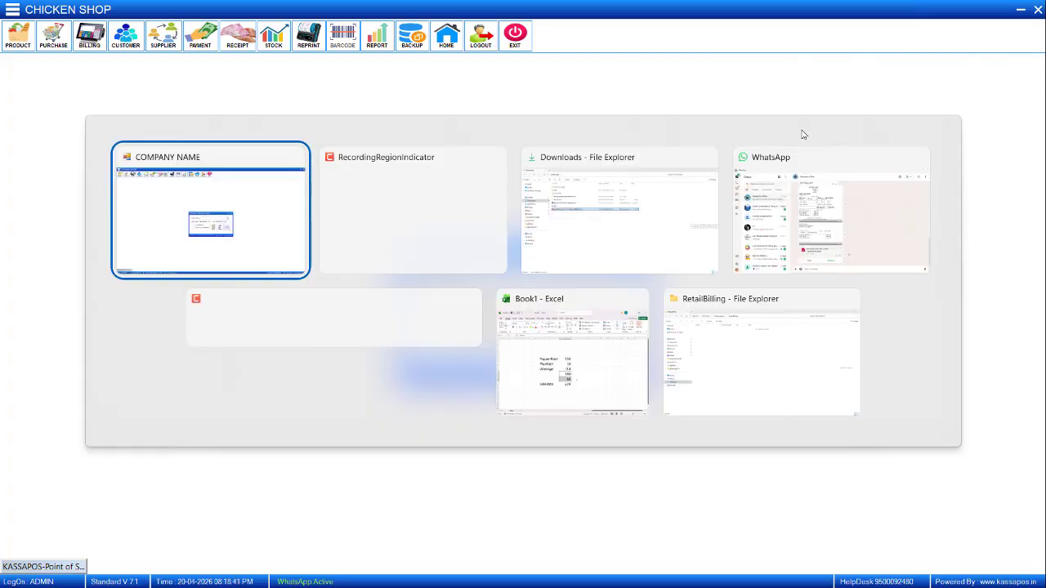
pyautogui.hotkey('alt', 'Tab')
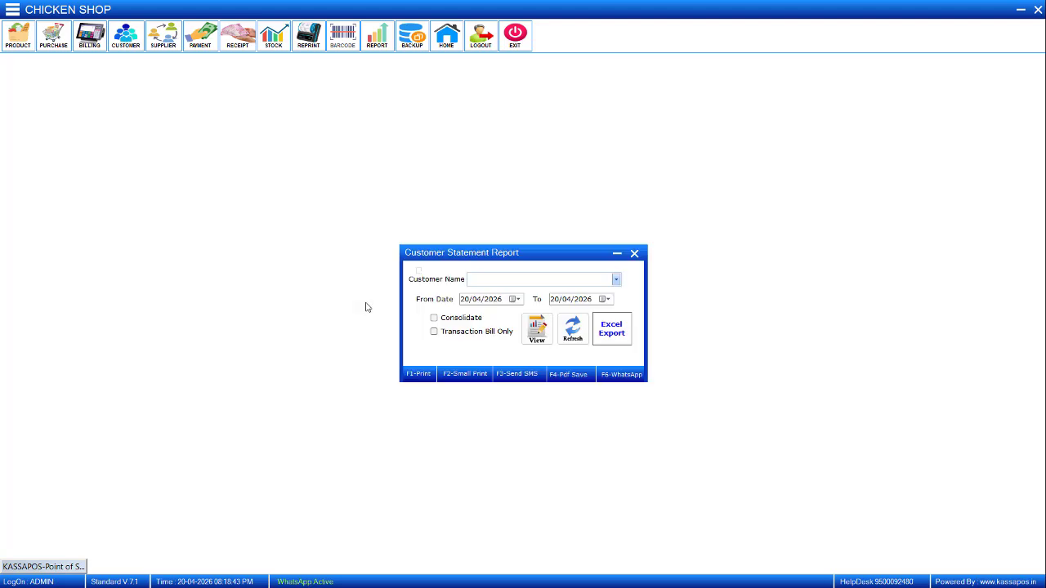
pyautogui.hotkey('alt', 'Tab')
pyautogui.hotkey('alt', 'Tab')
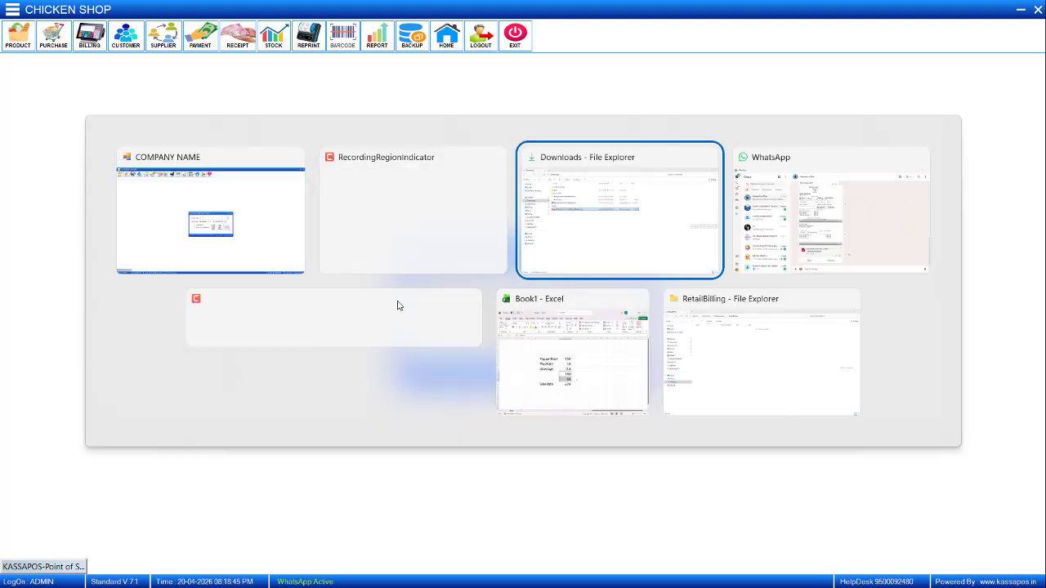
pyautogui.hotkey('alt', 'Tab')
pyautogui.hotkey('alt', 'Tab')
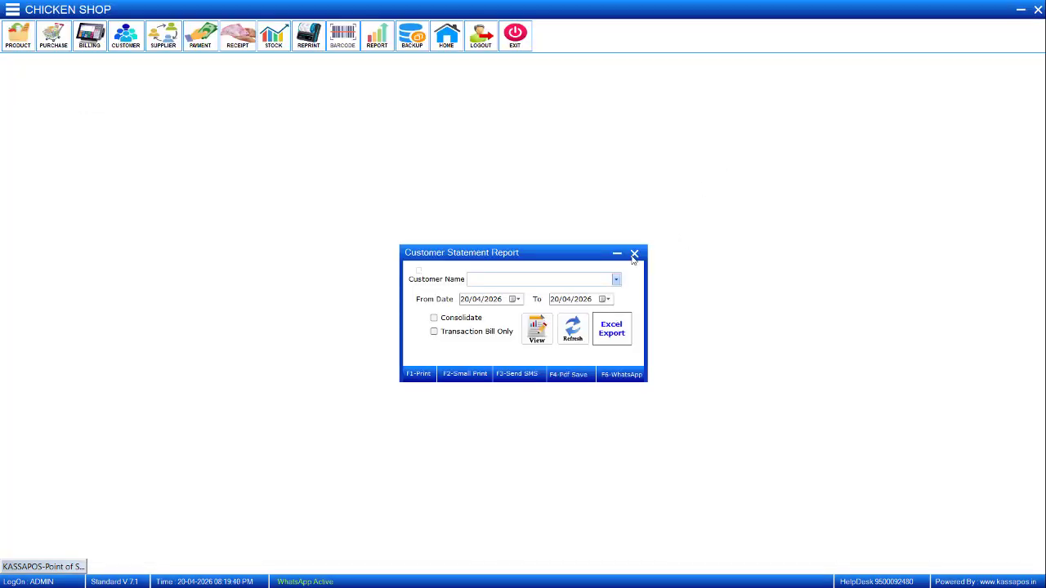
# Close the Customer Statement Report and run the Customer Unpaid Balance report for all customers for 20/04/2026.
pyautogui.click(631, 258)
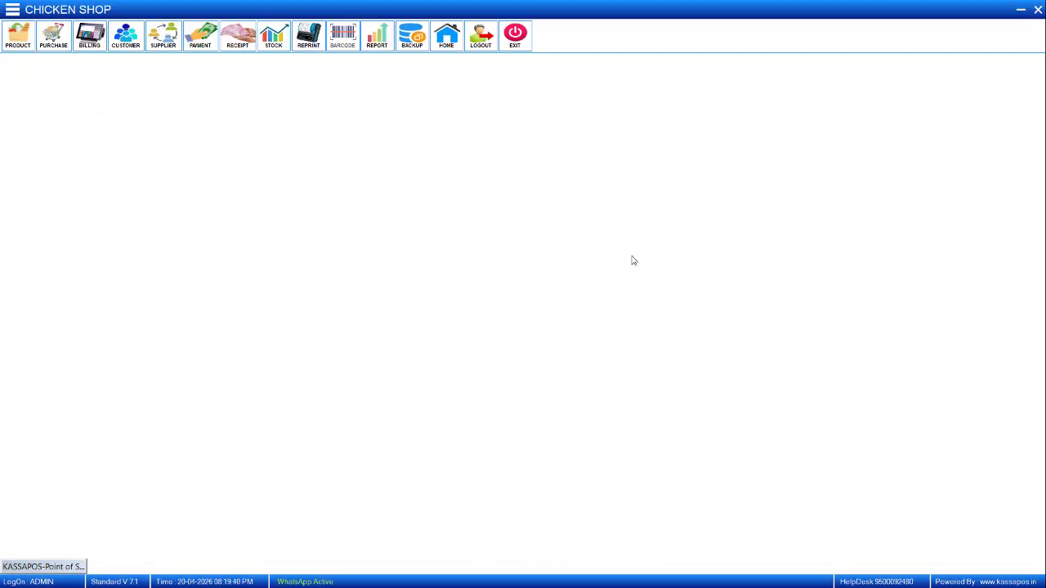
pyautogui.click(13, 12)
pyautogui.click(85, 289)
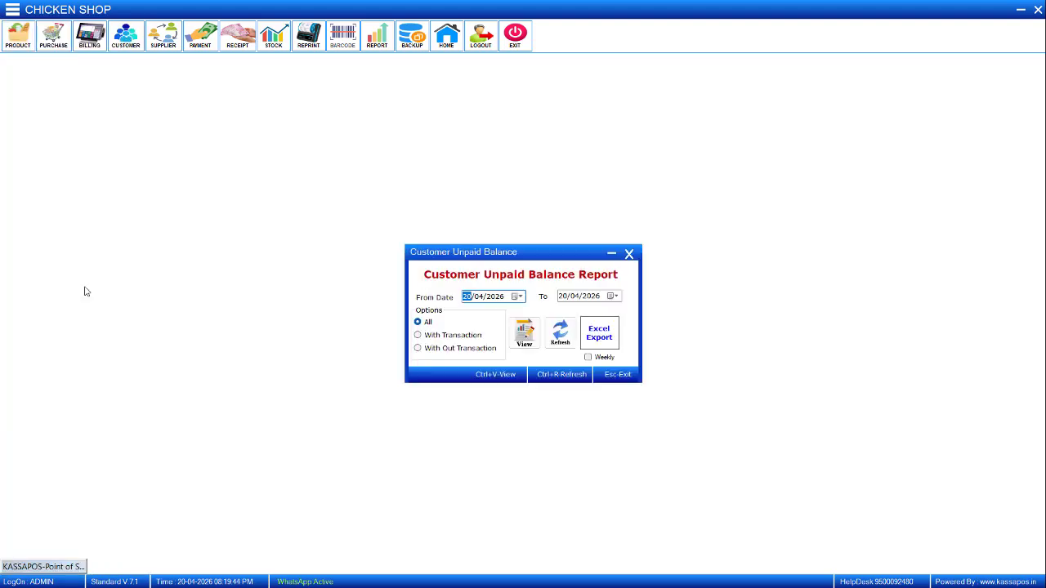
pyautogui.click(519, 348)
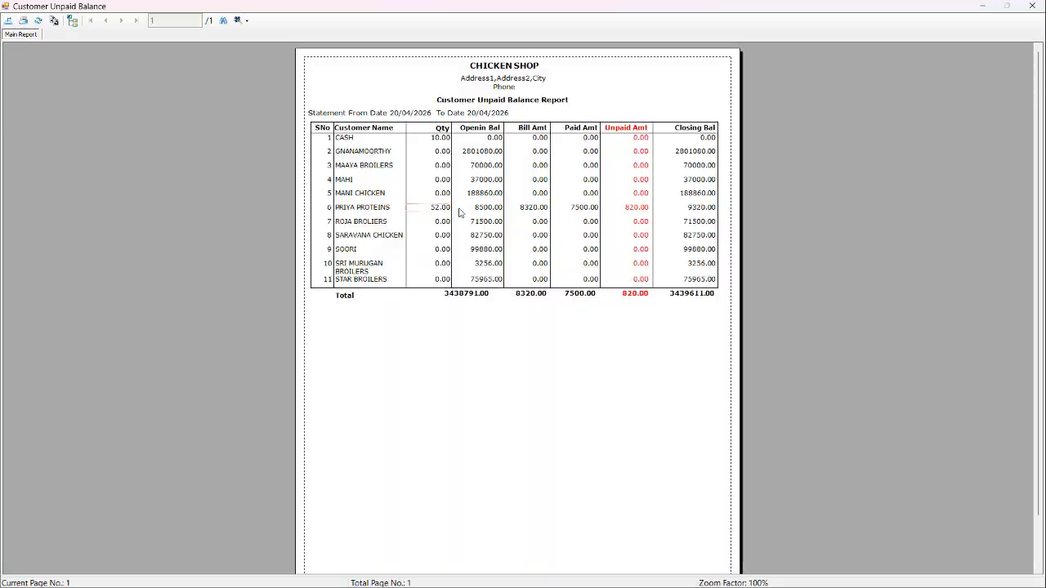
# Check the bill, paid and unpaid amounts of PRIYA PROTEINS in the unpaid balance report, and close the report.
pyautogui.click(530, 211)
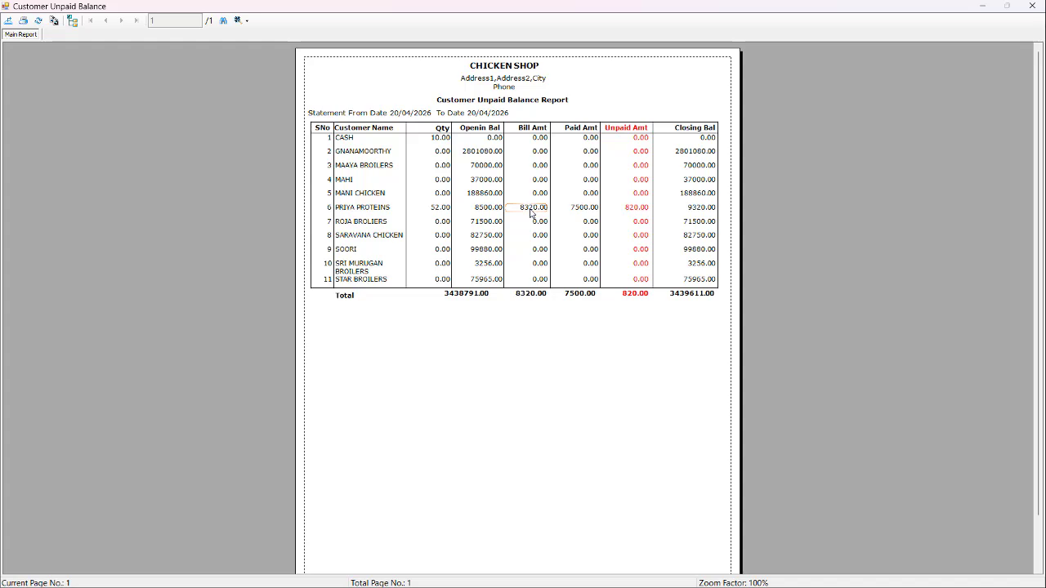
pyautogui.click(577, 211)
pyautogui.click(643, 211)
pyautogui.click(1032, 6)
# Run the Customer Daily Statement Report for all customers for 20/04/2026, review it, and close it.
pyautogui.click(12, 10)
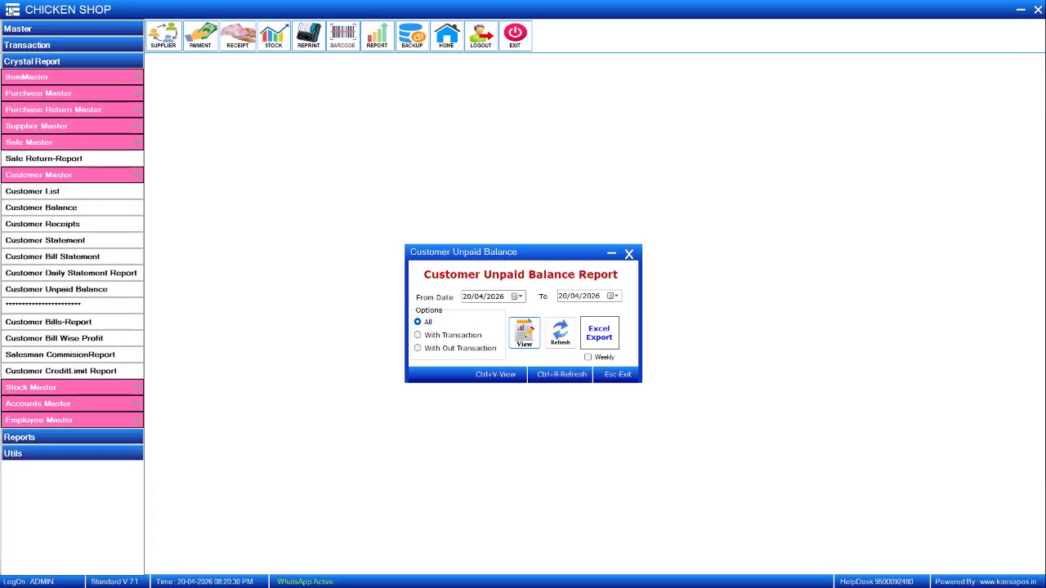
pyautogui.click(107, 274)
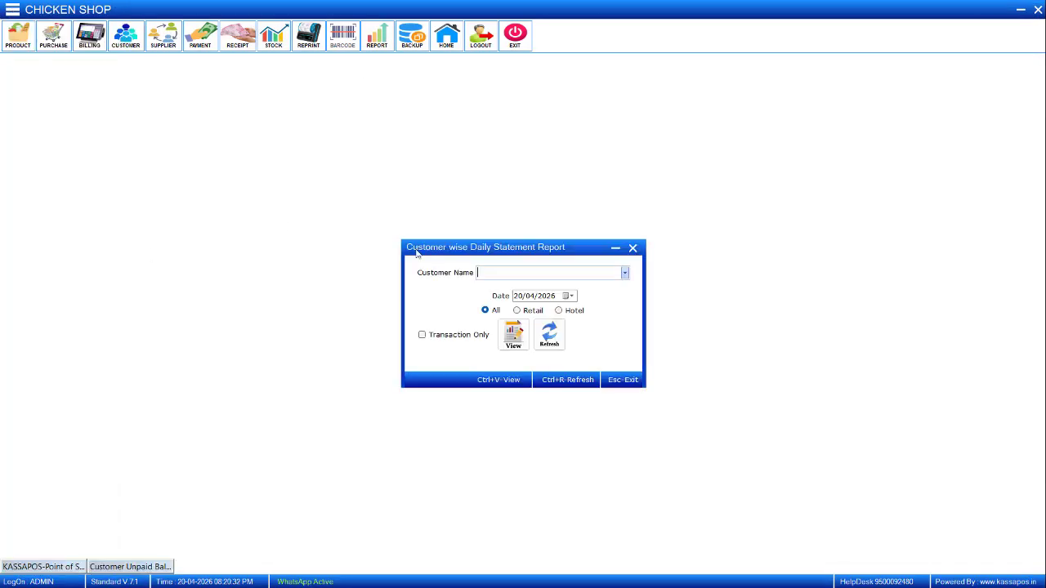
pyautogui.click(513, 335)
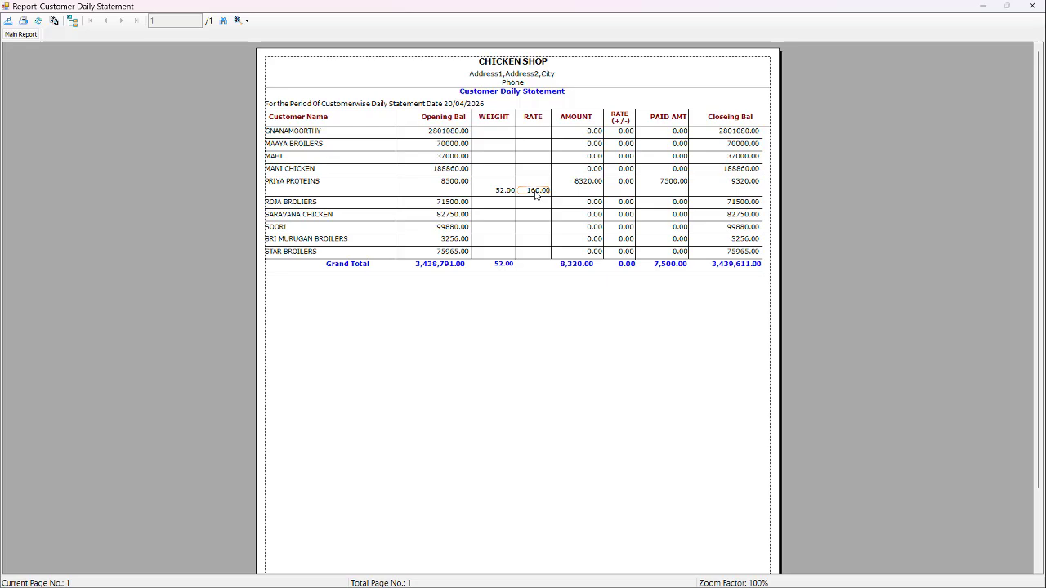
pyautogui.click(1032, 6)
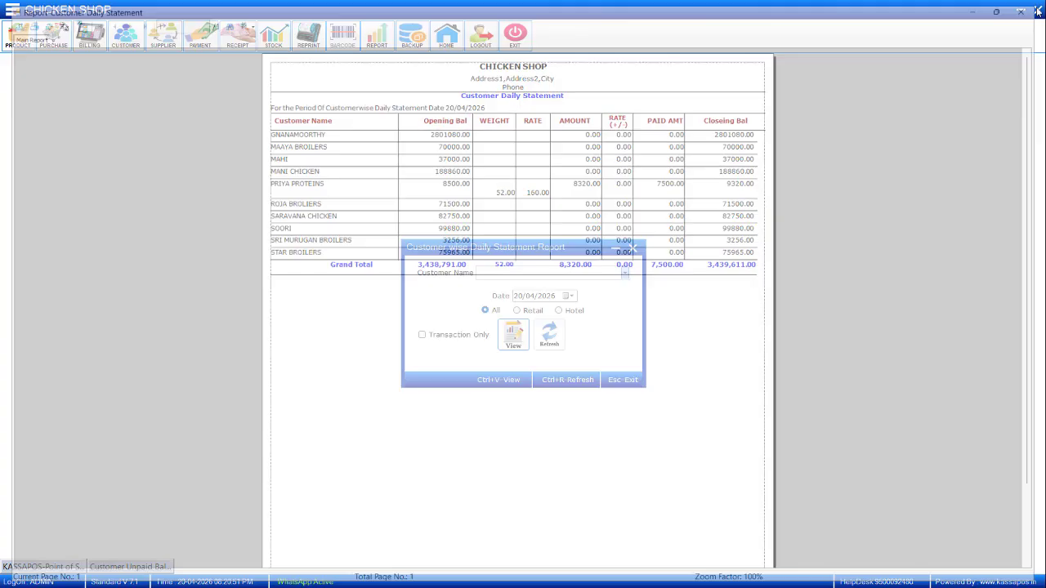
# Run the Customer Balance report for Retail customers till 20/04/2026.
pyautogui.click(13, 10)
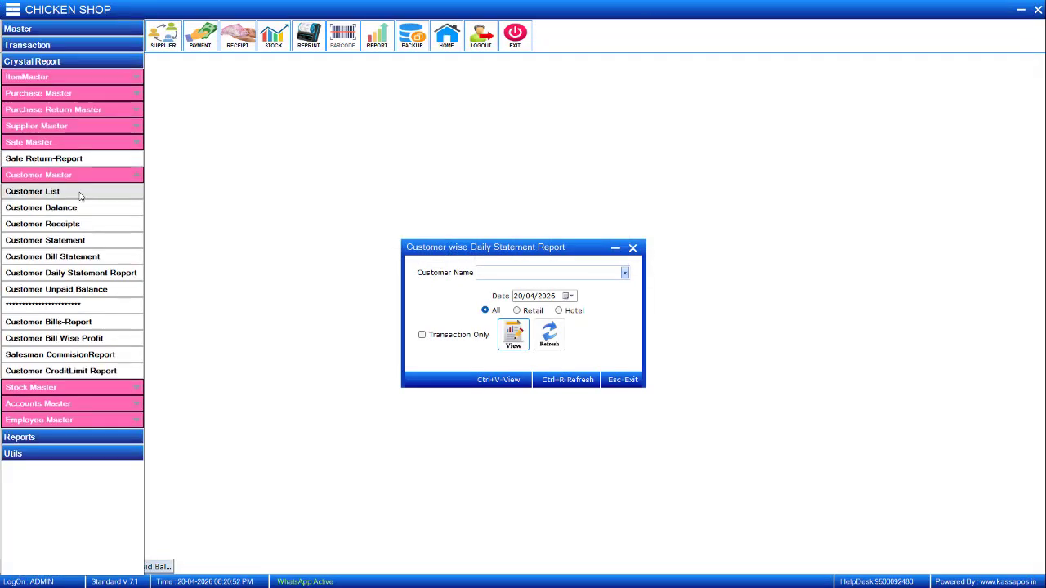
pyautogui.click(78, 211)
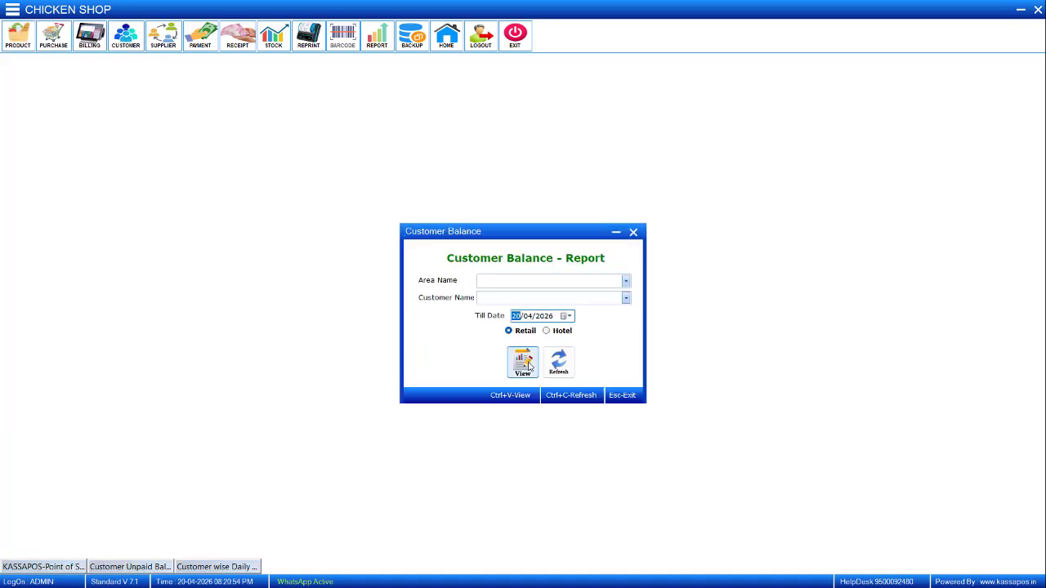
pyautogui.click(522, 362)
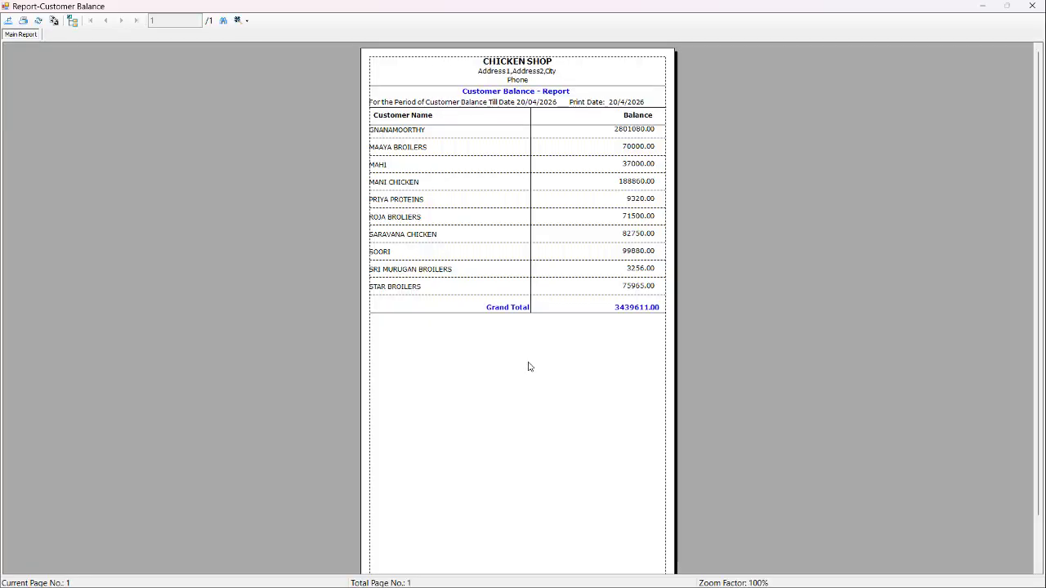